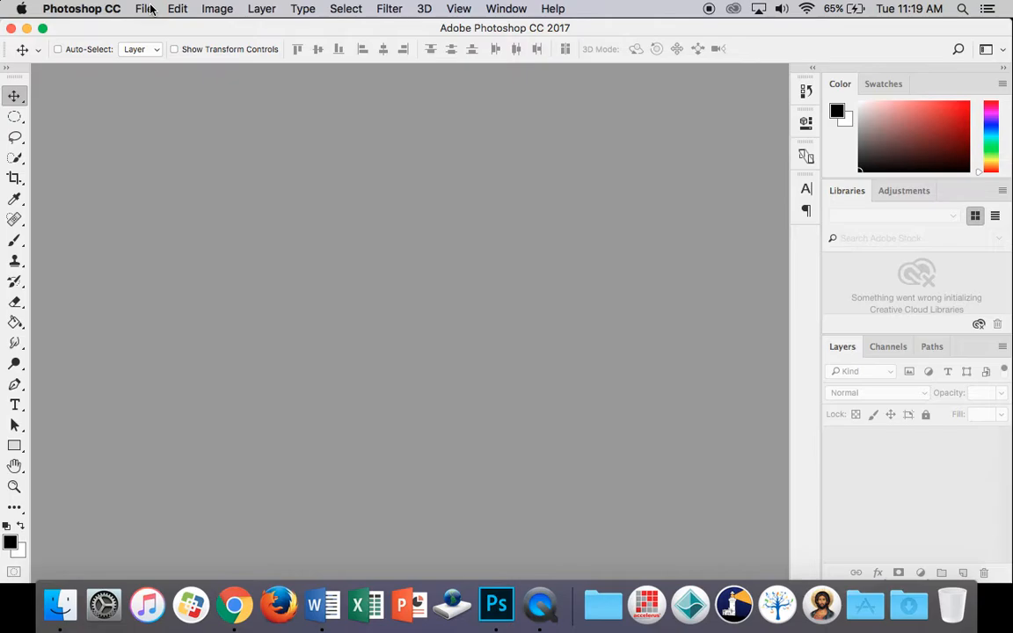
Create a new document from the A4 print preset in landscape orientation at 72 pixels/inch.
click(150, 9)
click(148, 24)
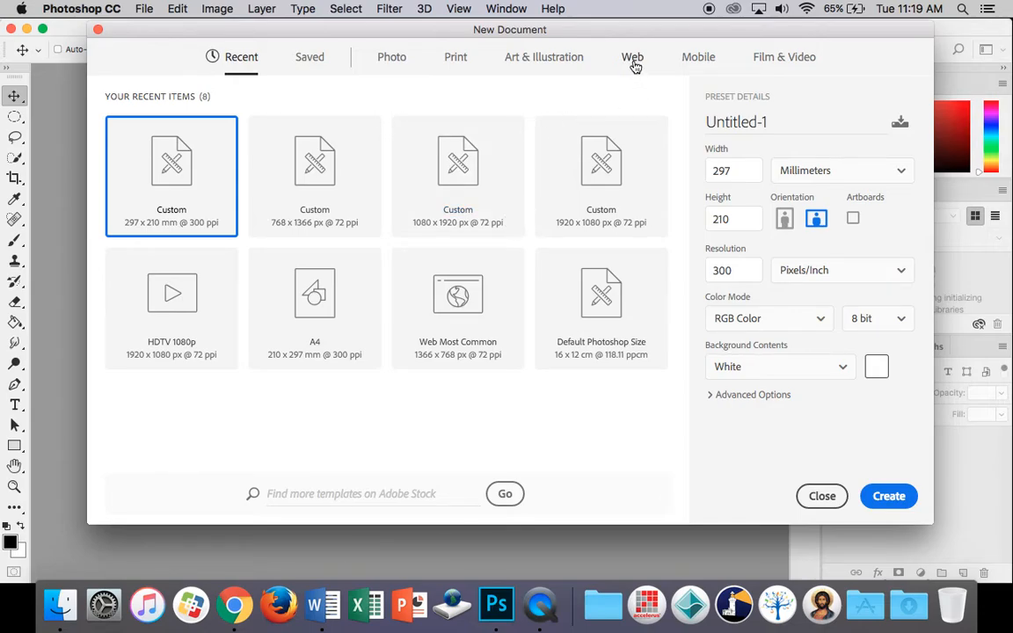
click(455, 61)
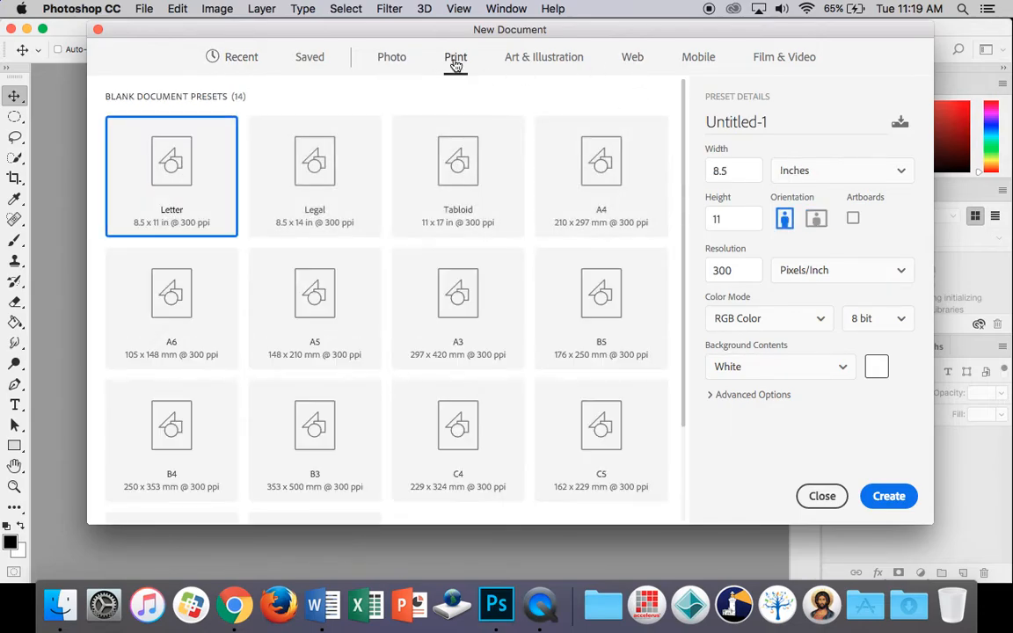
click(607, 182)
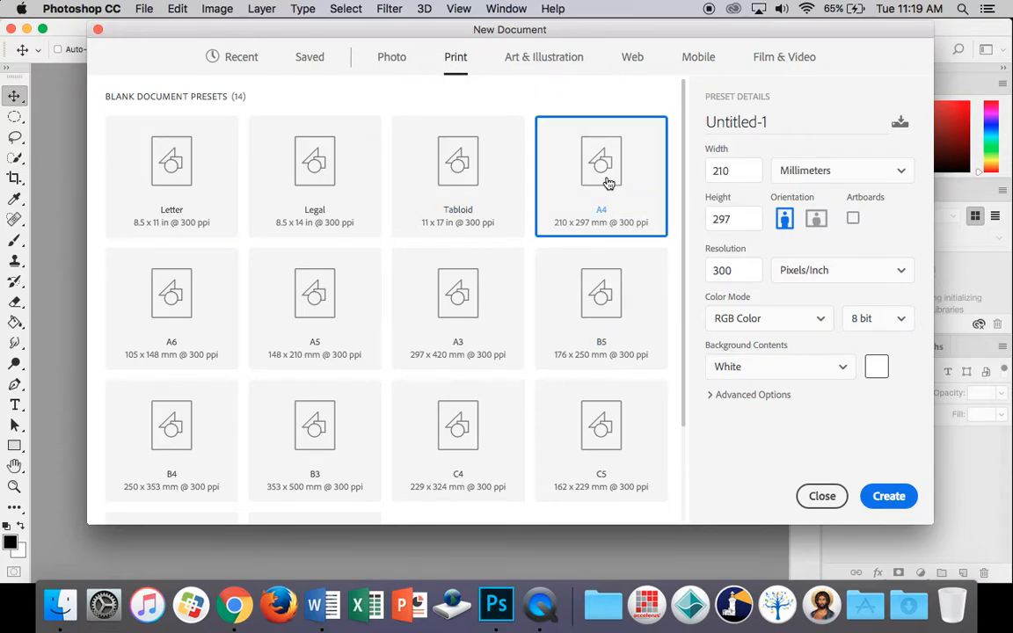
click(817, 222)
drag(740, 270, 711, 272)
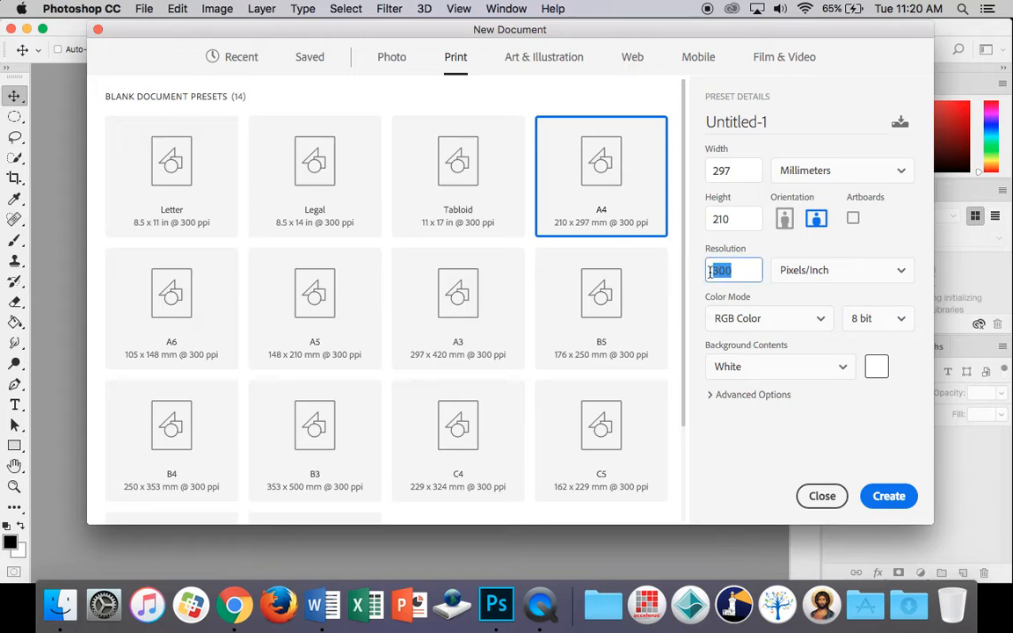
text(72)
click(889, 497)
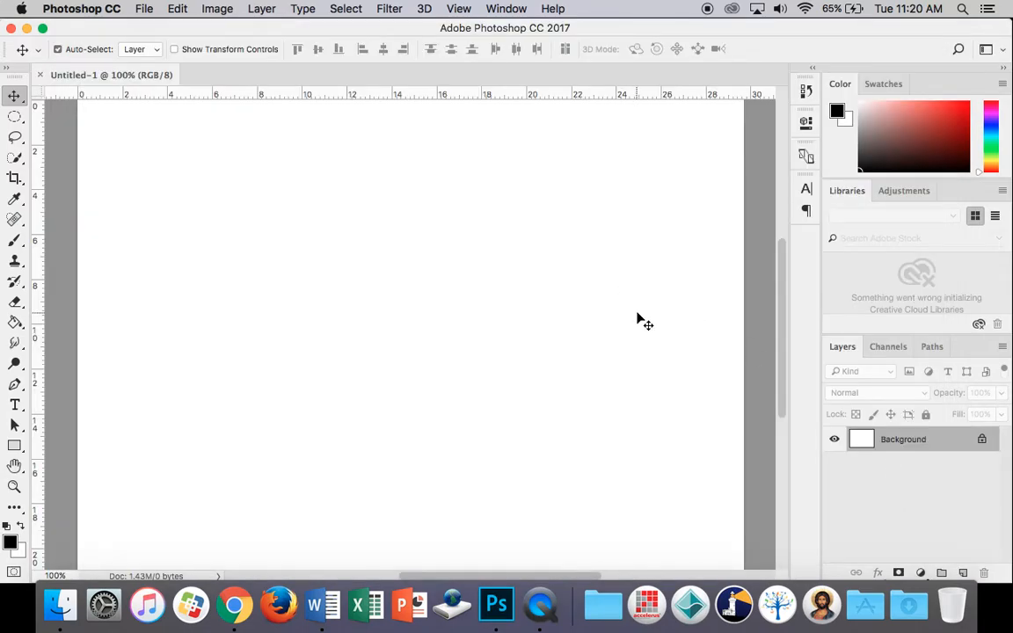
Open the photo cloudycity.jpg from the Adobe Photoshop folder in Documents.
key(super+minus)
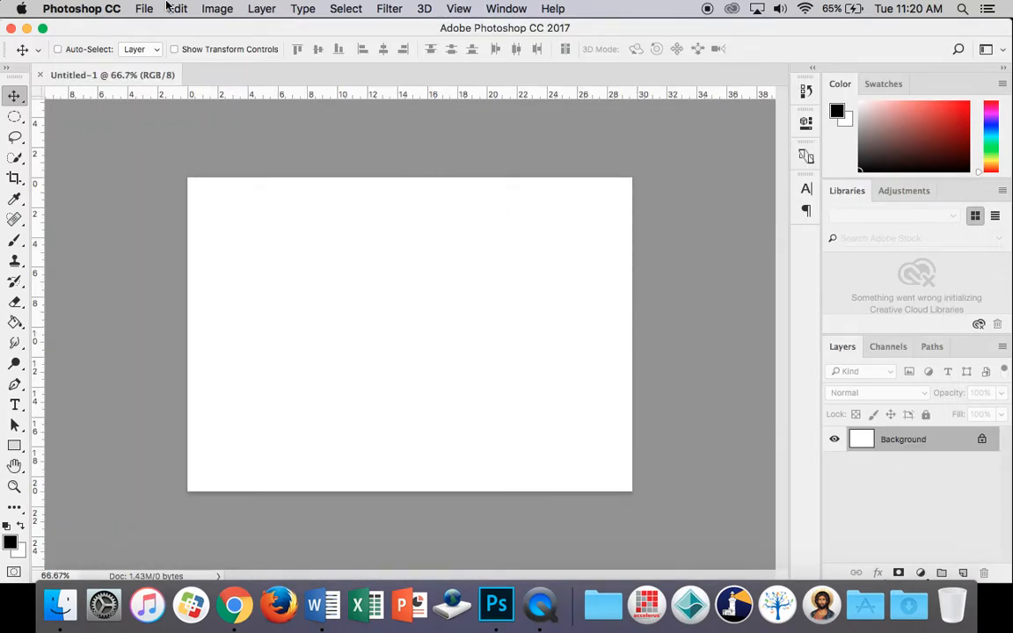
click(144, 9)
click(159, 41)
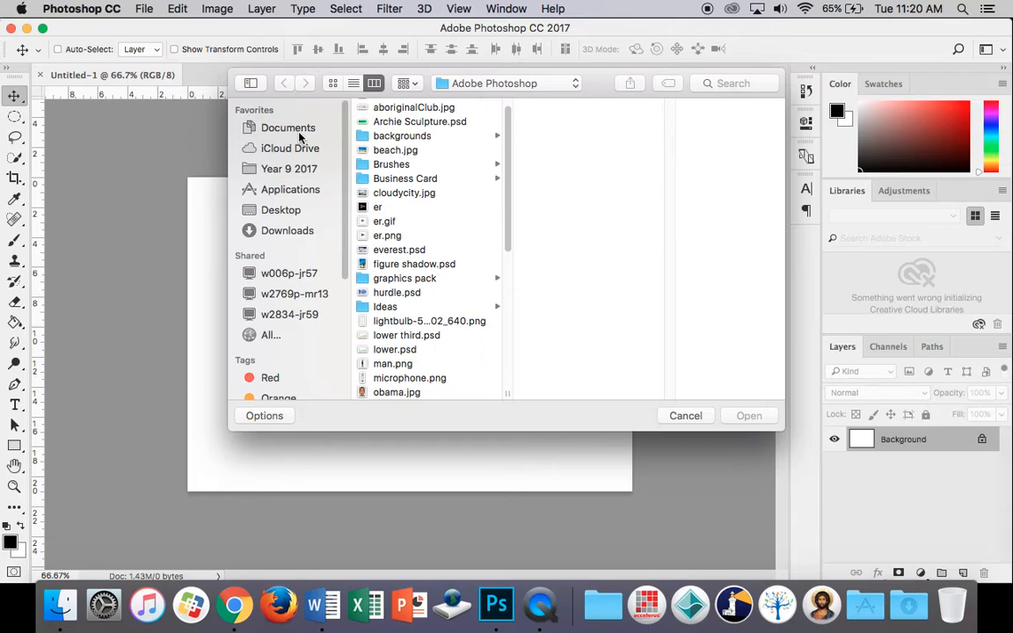
scroll(376, 222, down, 1)
scroll(376, 222, up, 2)
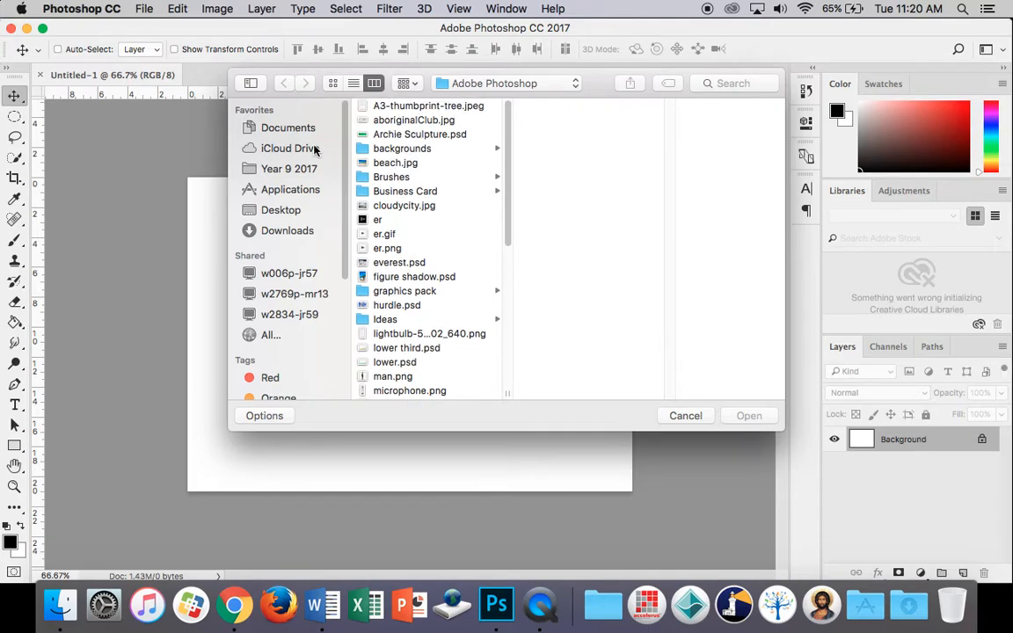
click(290, 129)
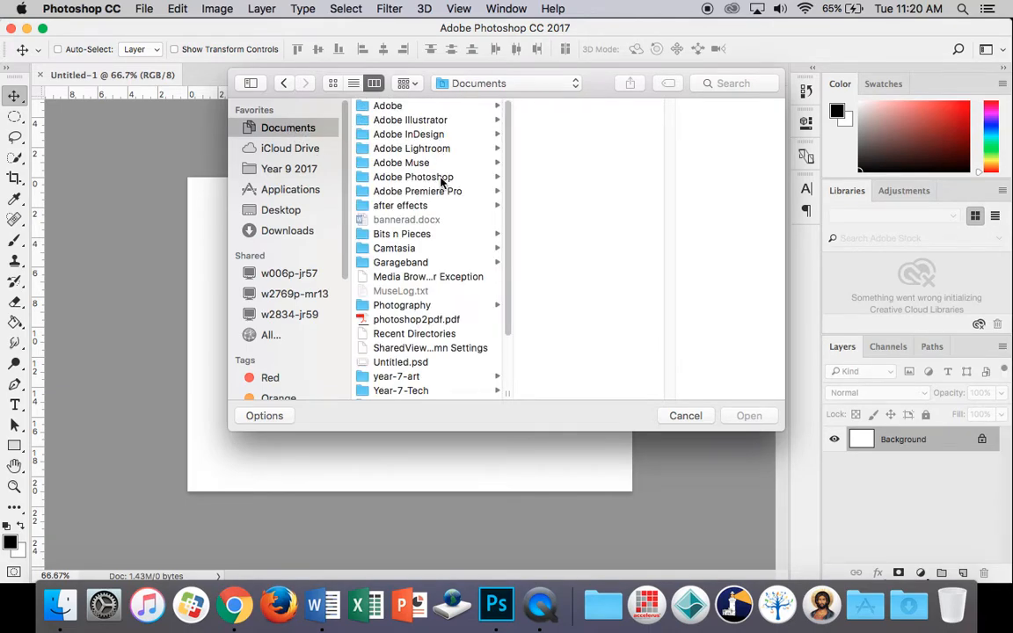
click(442, 179)
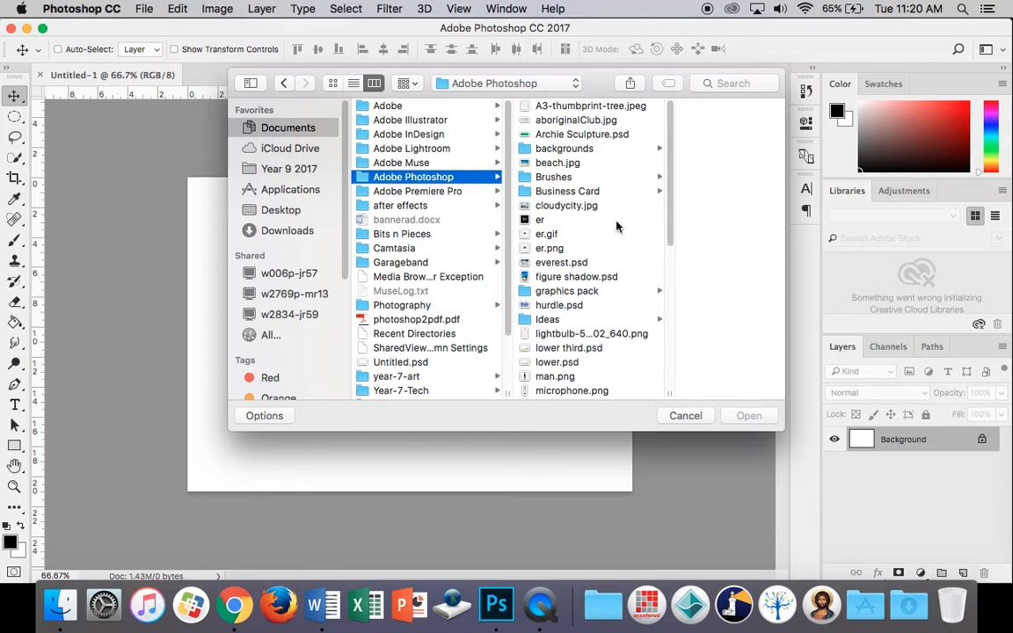
click(594, 207)
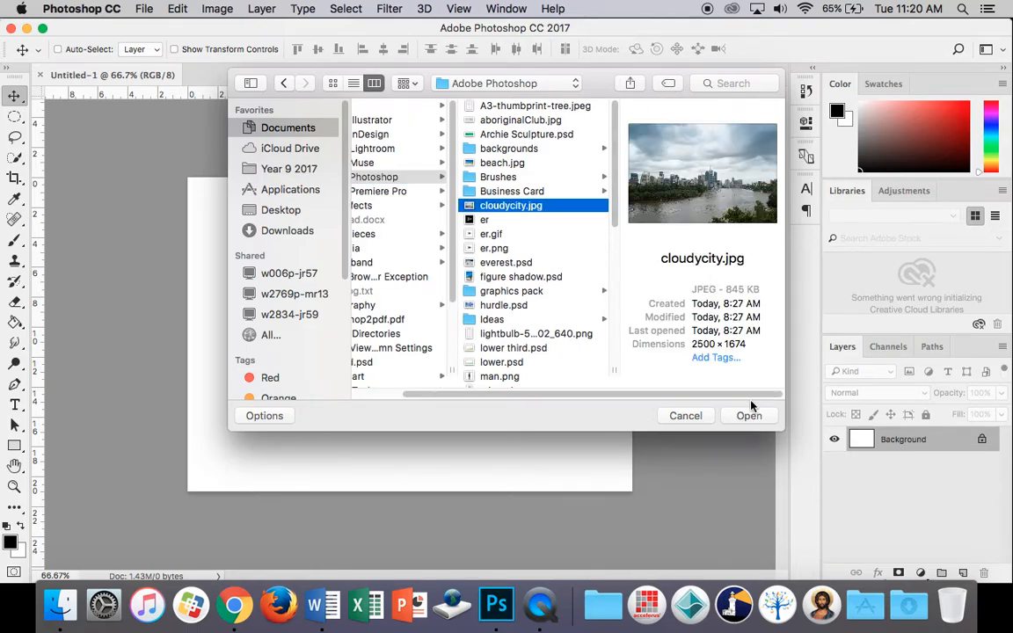
click(748, 416)
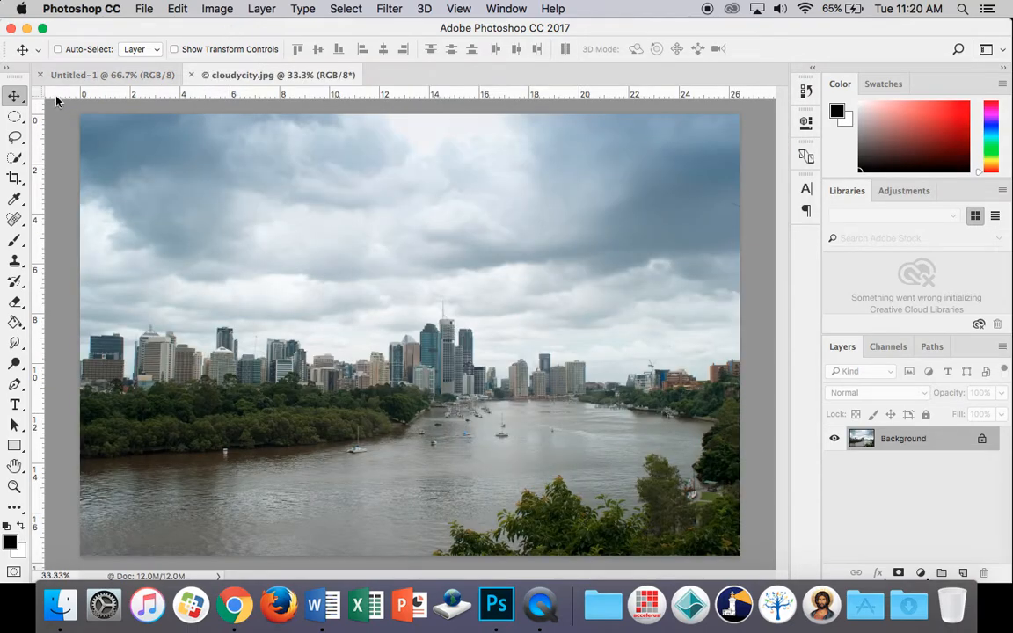
Move the cloudycity photo into the Untitled-1 document as a new layer and position it over the canvas.
drag(335, 264, 123, 79)
drag(288, 303, 290, 303)
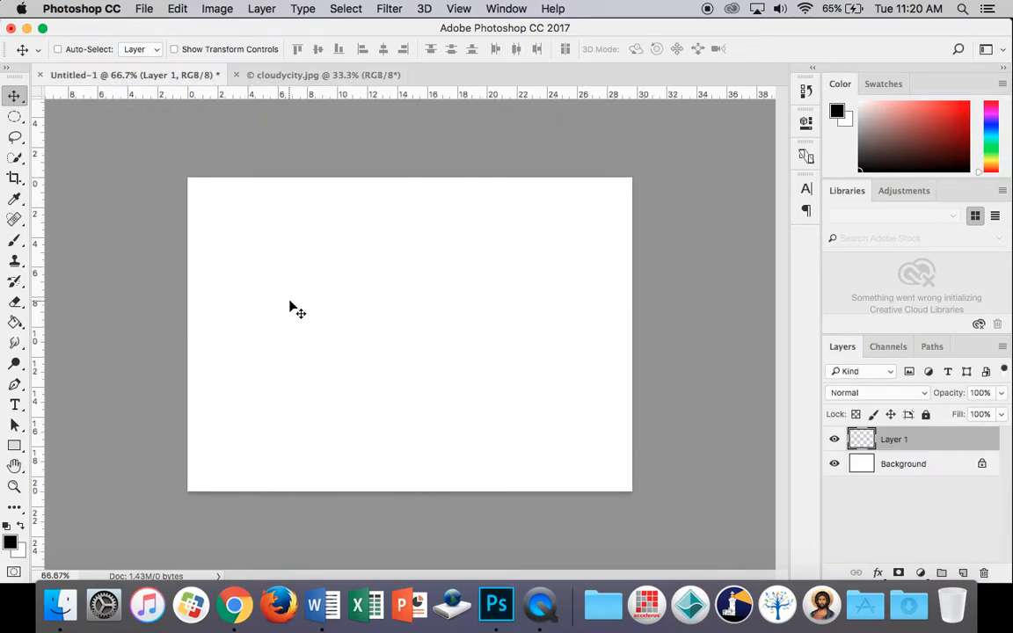
drag(370, 340, 472, 371)
Scale the city photo down with Free Transform and position it so the skyline and river fill the whole canvas.
key(super+t)
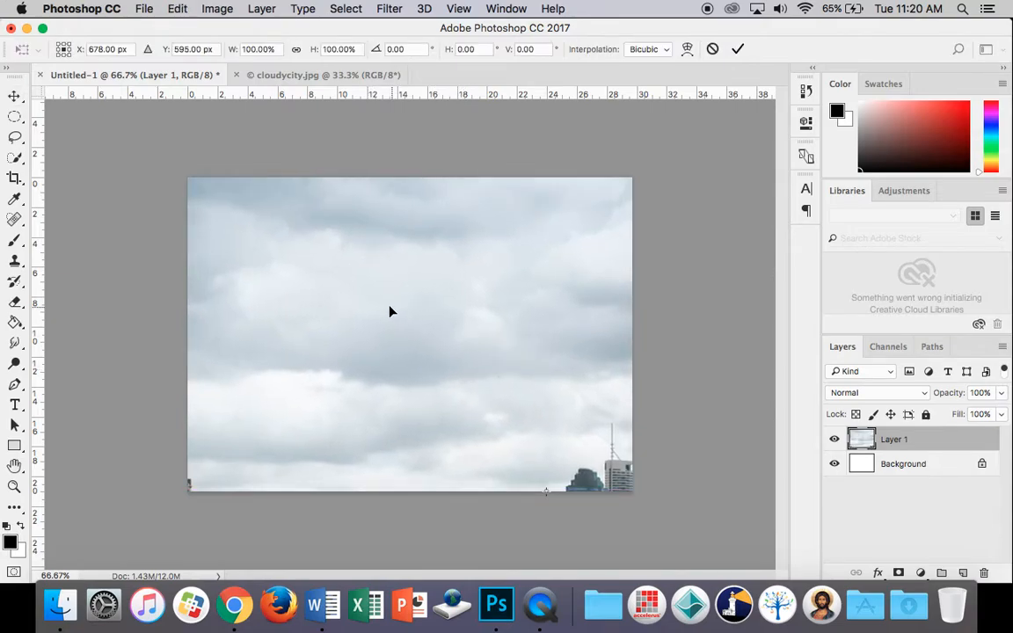
drag(389, 312, 497, 275)
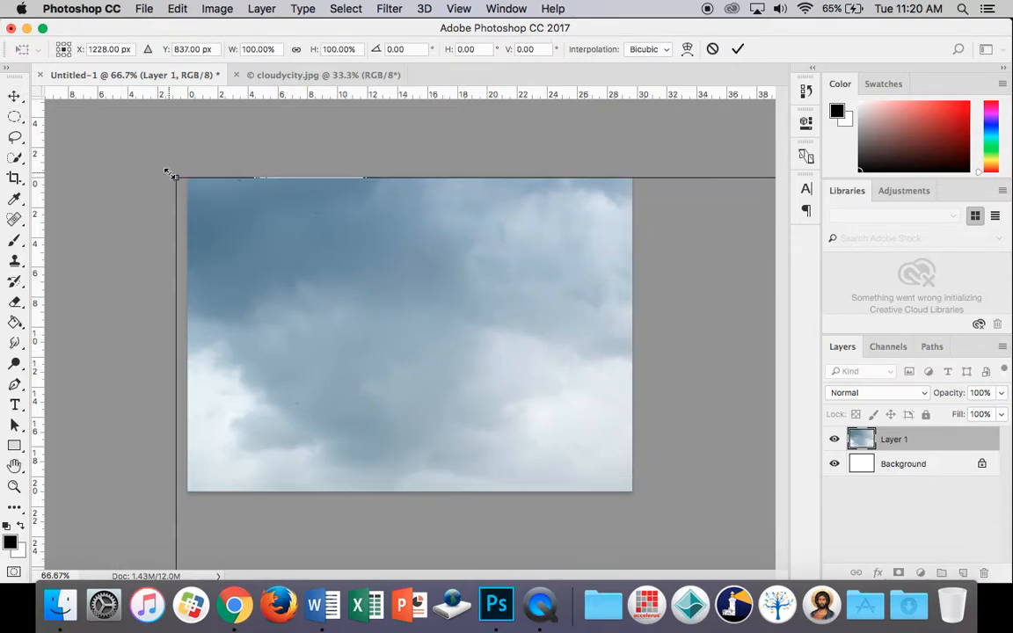
drag(174, 175, 414, 337)
drag(580, 416, 267, 207)
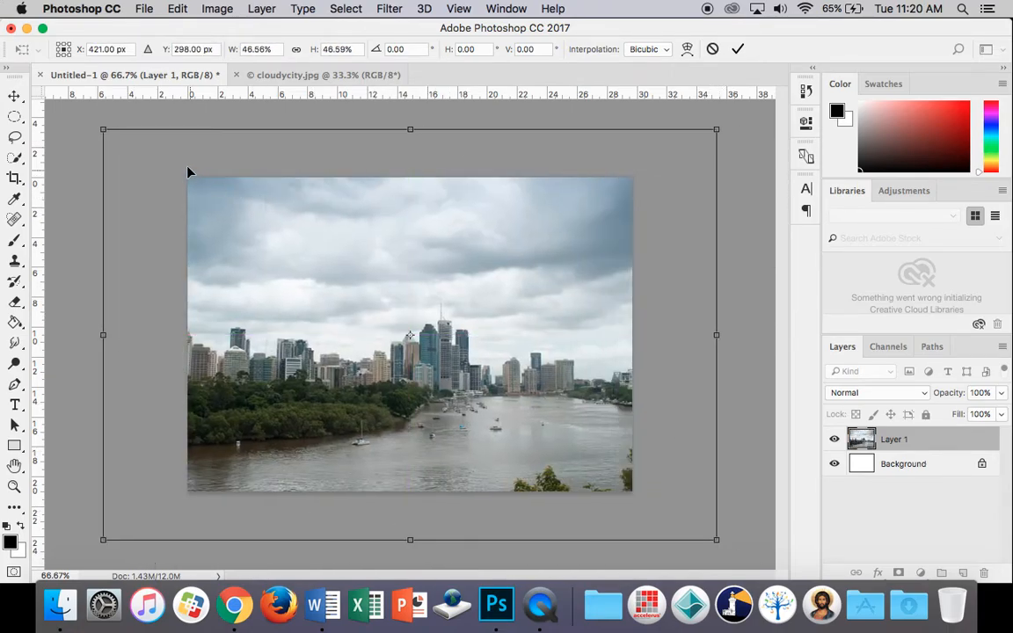
drag(106, 129, 181, 174)
drag(305, 249, 294, 242)
key(Return)
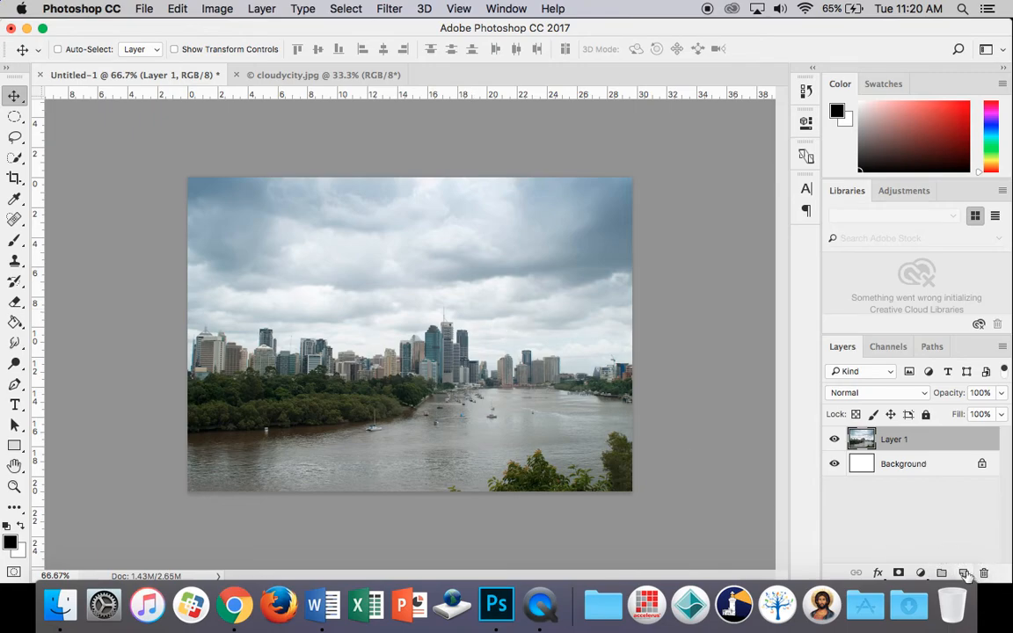
Add a new layer above the photo and fill it with black (000000) using the Paint Bucket tool.
key(super+alt+shift+n)
click(15, 323)
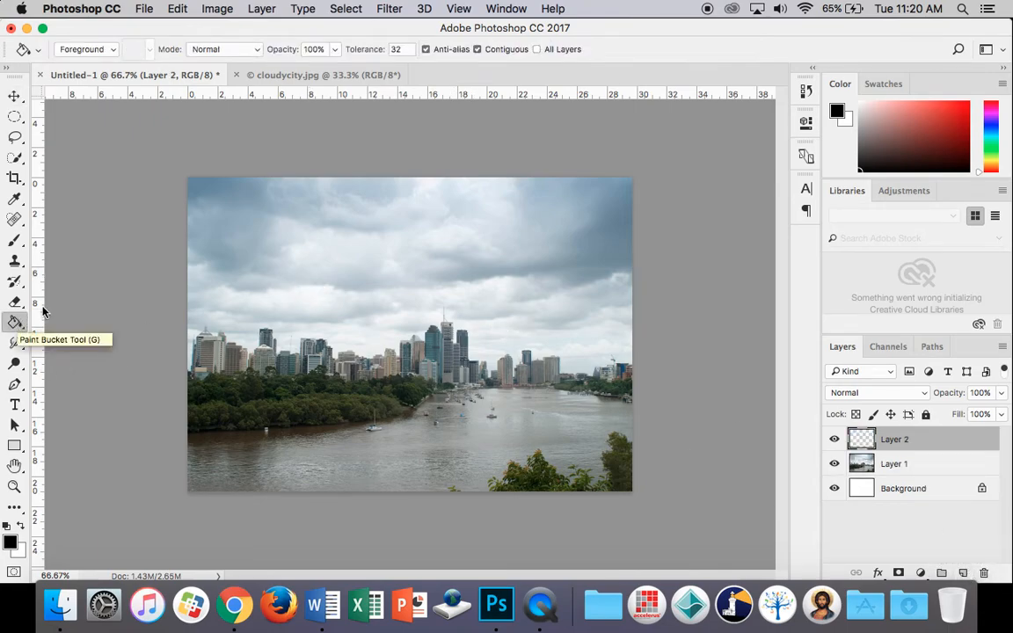
click(10, 543)
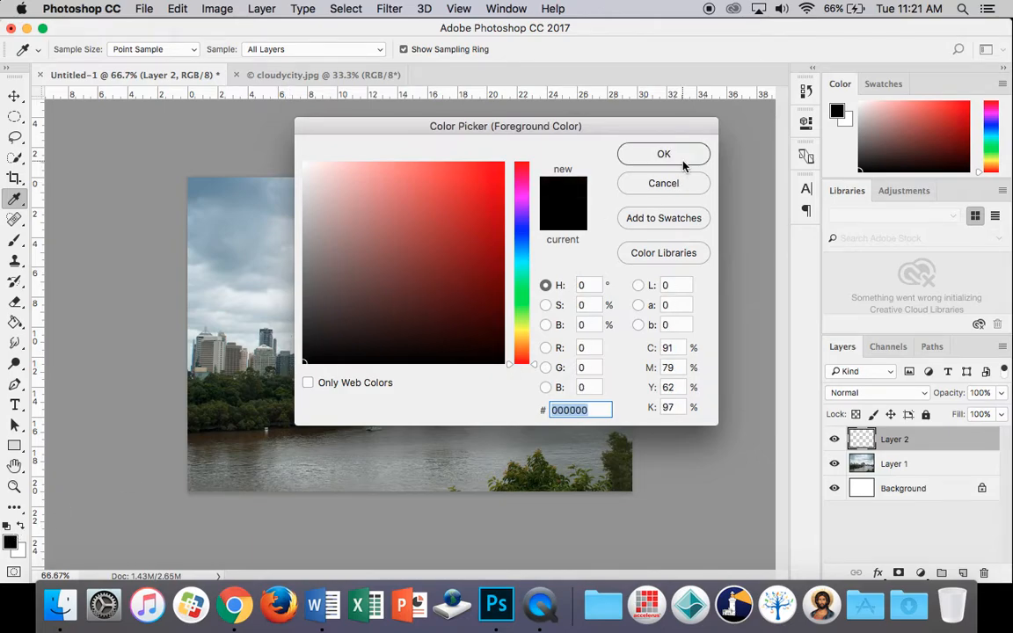
click(622, 151)
key(g)
click(420, 297)
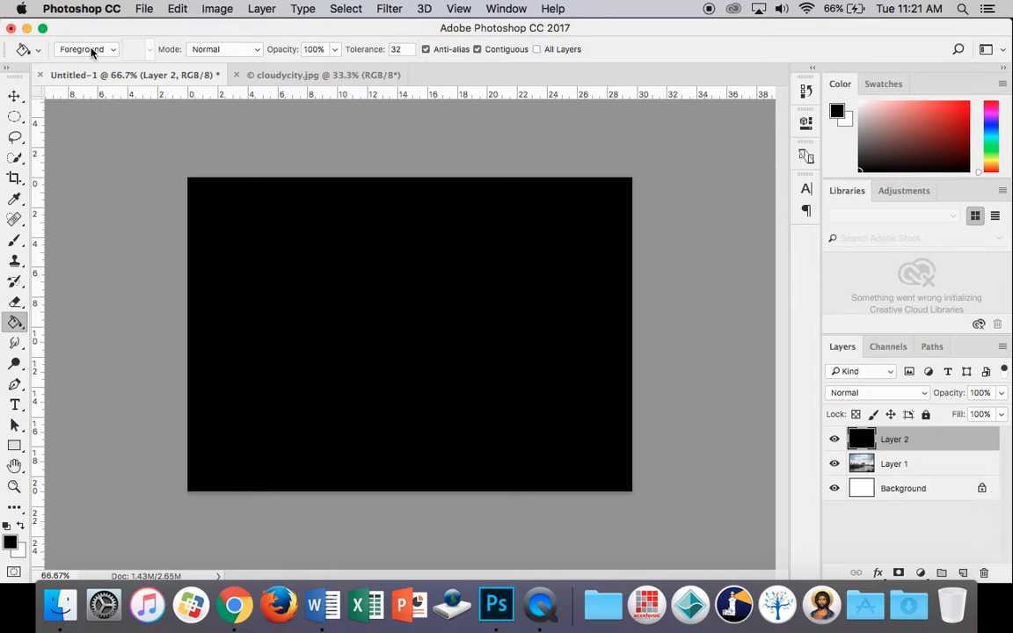
Apply Add Noise to the black layer with an amount of about 202%, Gaussian distribution and Monochromatic enabled.
click(15, 91)
click(393, 9)
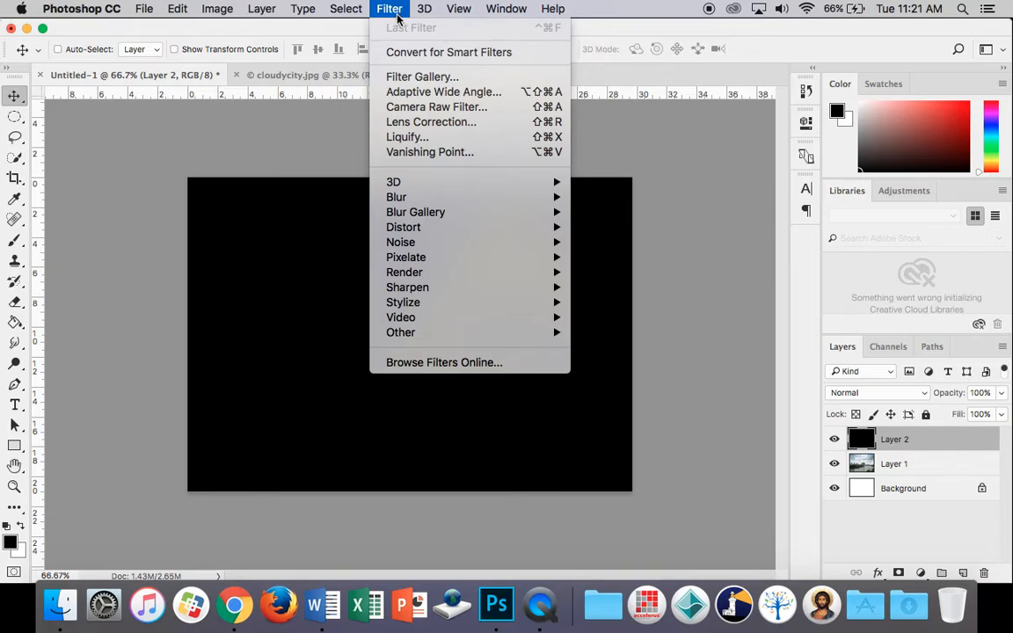
mouse_move(464, 244)
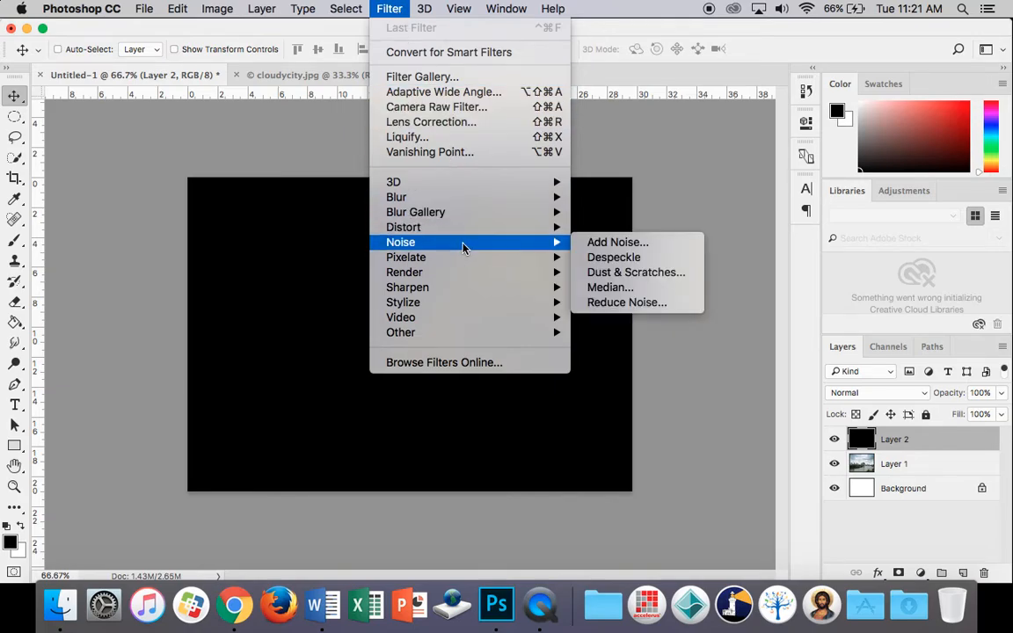
click(592, 244)
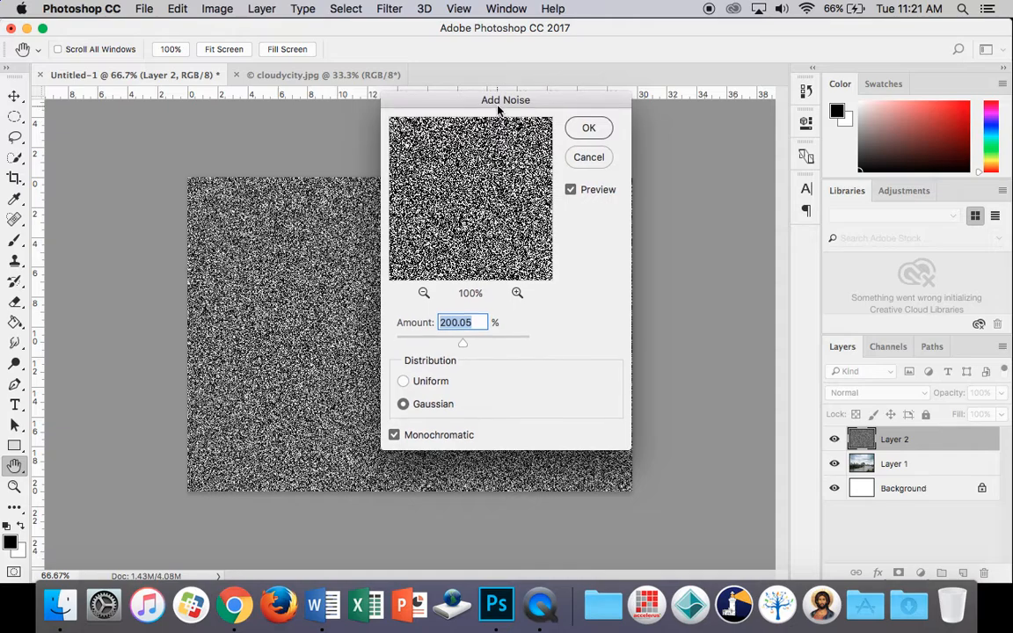
drag(498, 108, 620, 85)
mouse_move(587, 321)
mouse_down()
mouse_move(530, 326)
mouse_move(585, 324)
mouse_up()
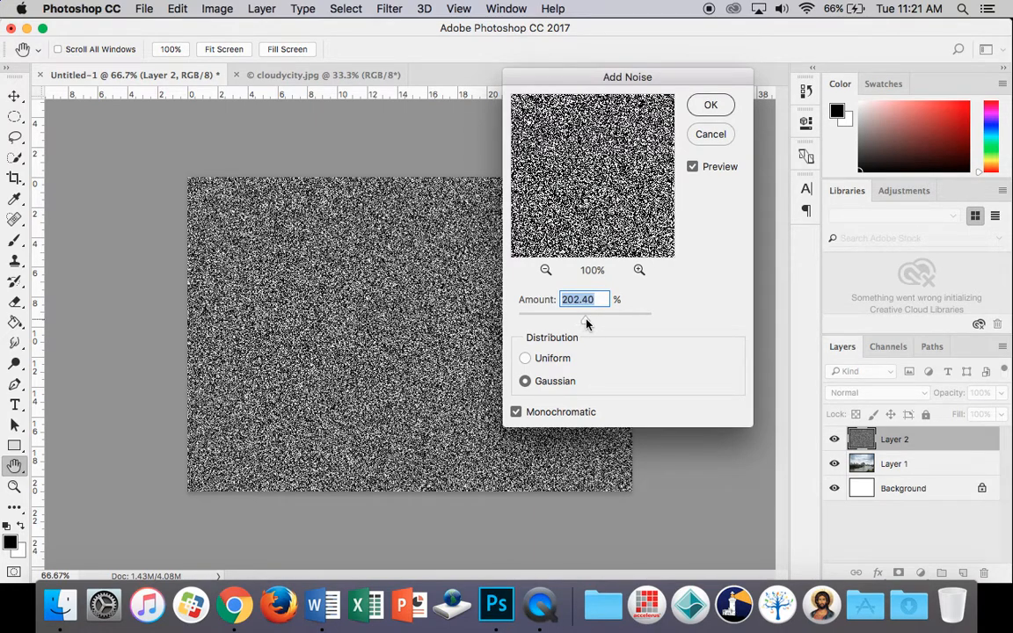
click(525, 358)
click(526, 382)
click(517, 414)
click(711, 107)
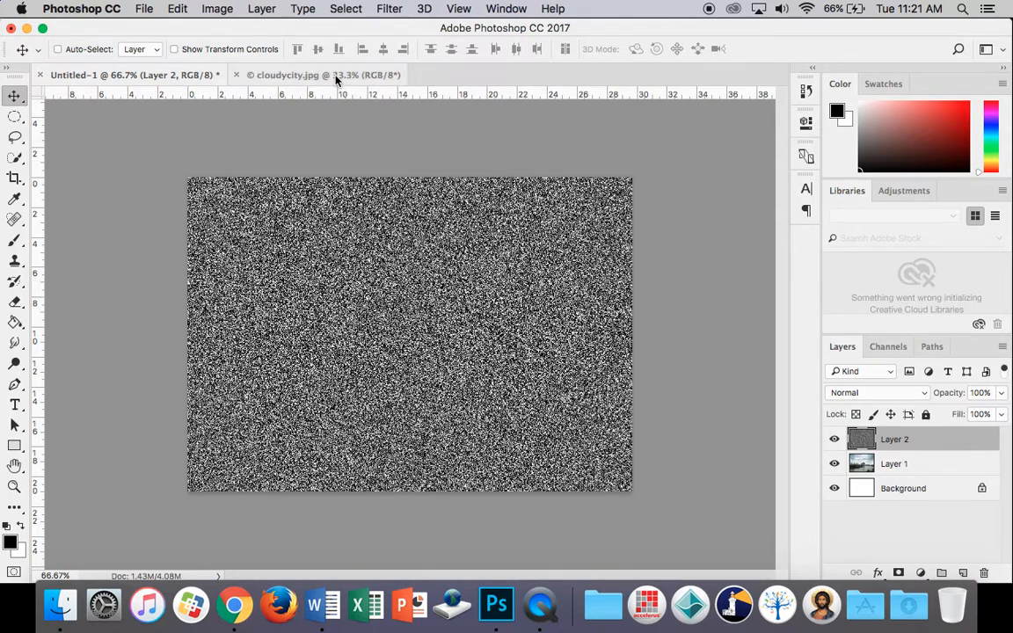
Apply a Gaussian Blur with a radius of about 2 pixels to the noise layer.
click(391, 8)
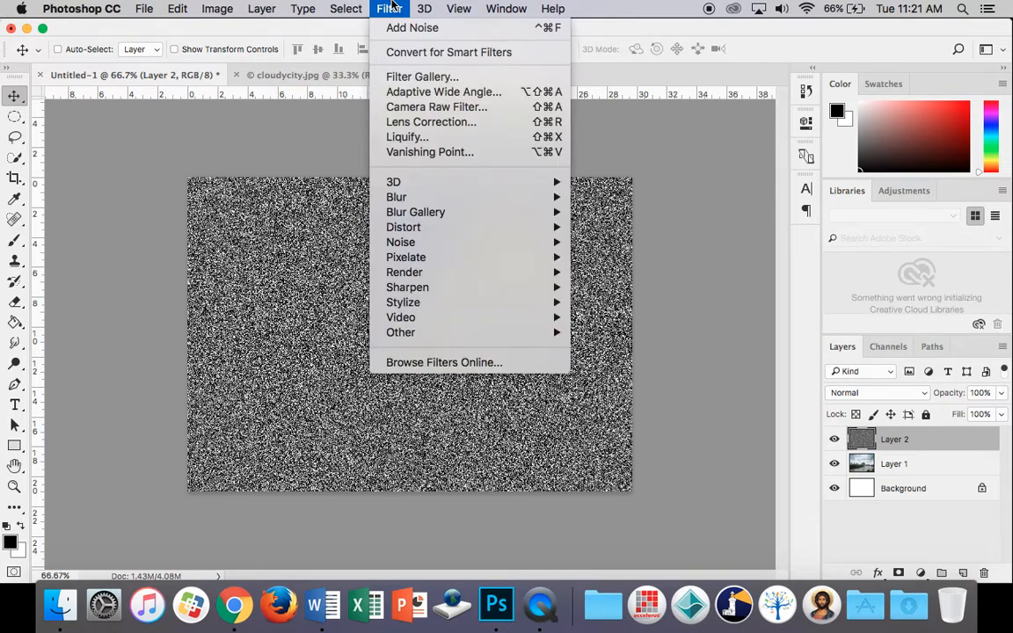
mouse_move(440, 197)
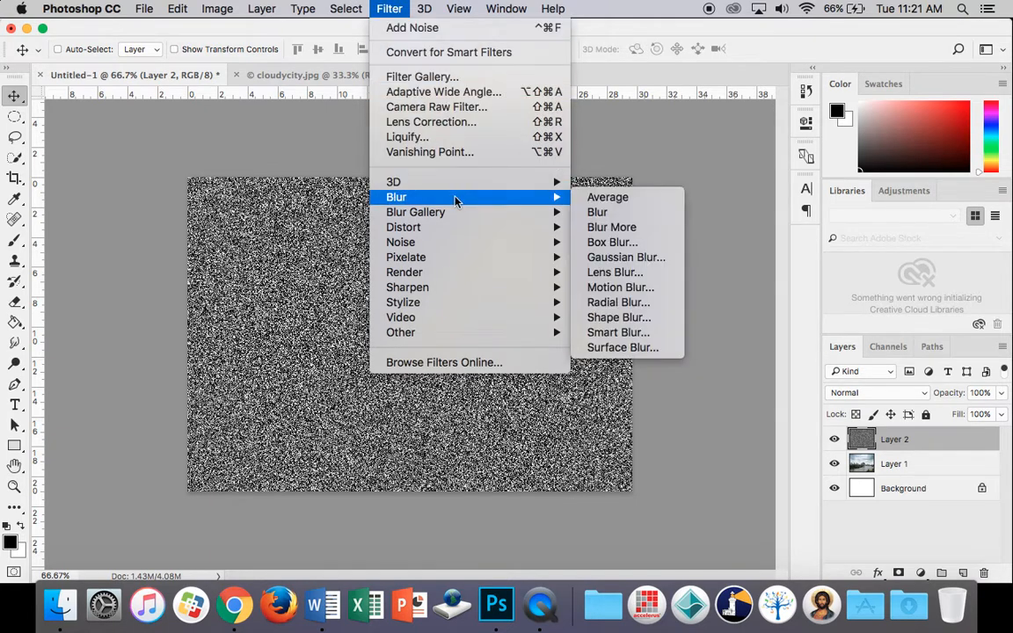
click(643, 258)
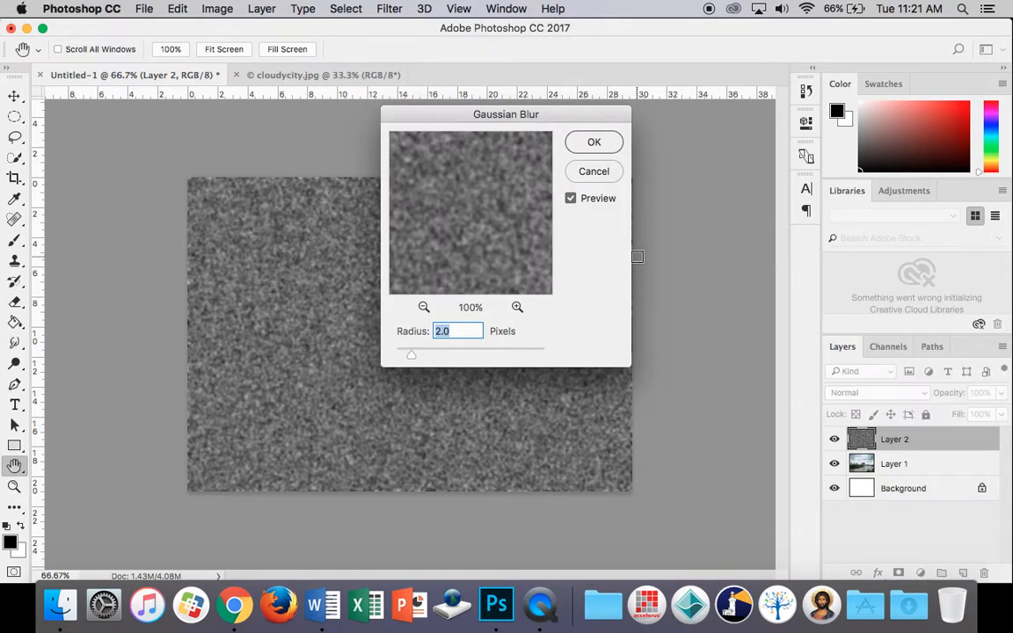
drag(436, 360, 412, 360)
click(595, 145)
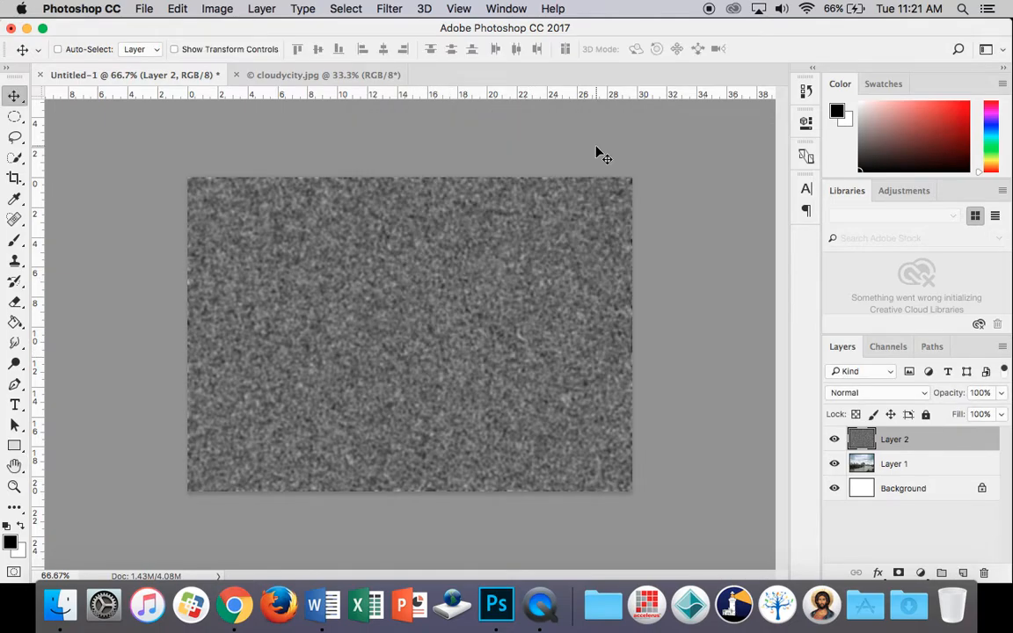
Apply a Levels adjustment to the noise layer with input levels of about 118 black, 0.70 midtone and 163 white.
click(256, 7)
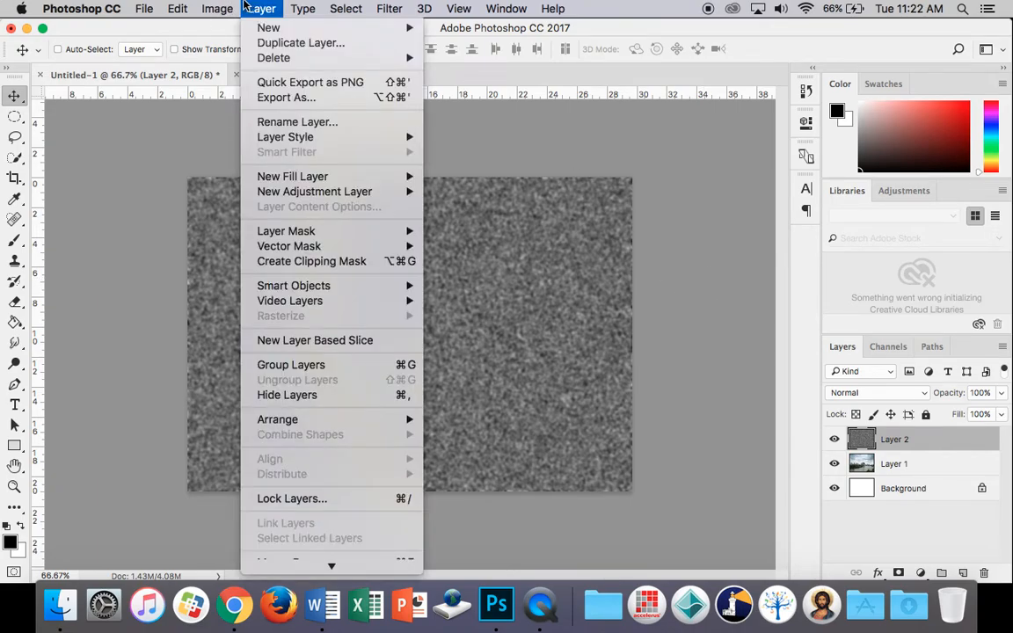
mouse_move(241, 58)
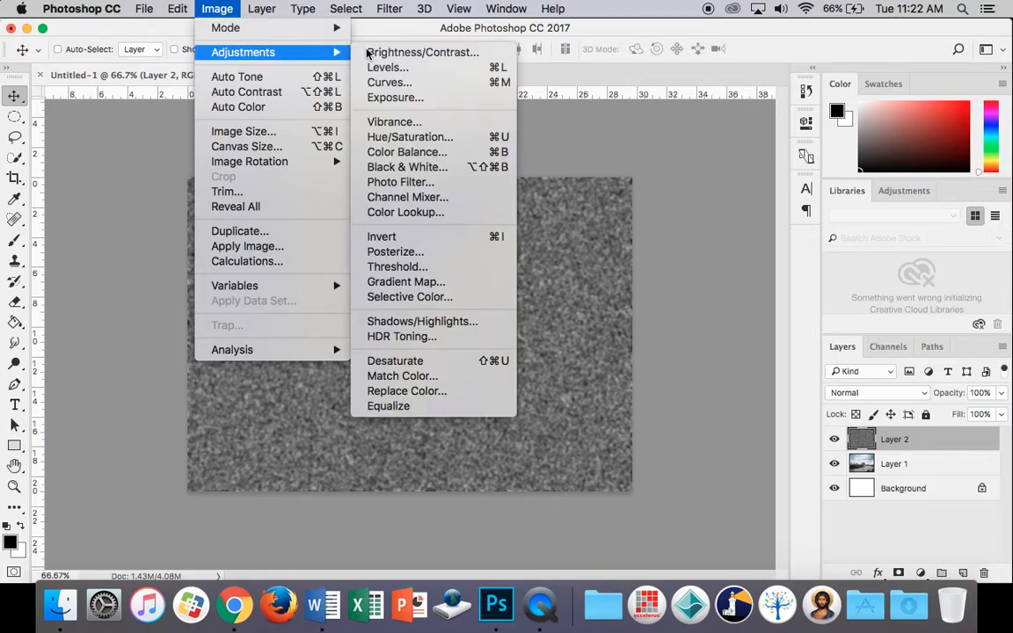
click(427, 69)
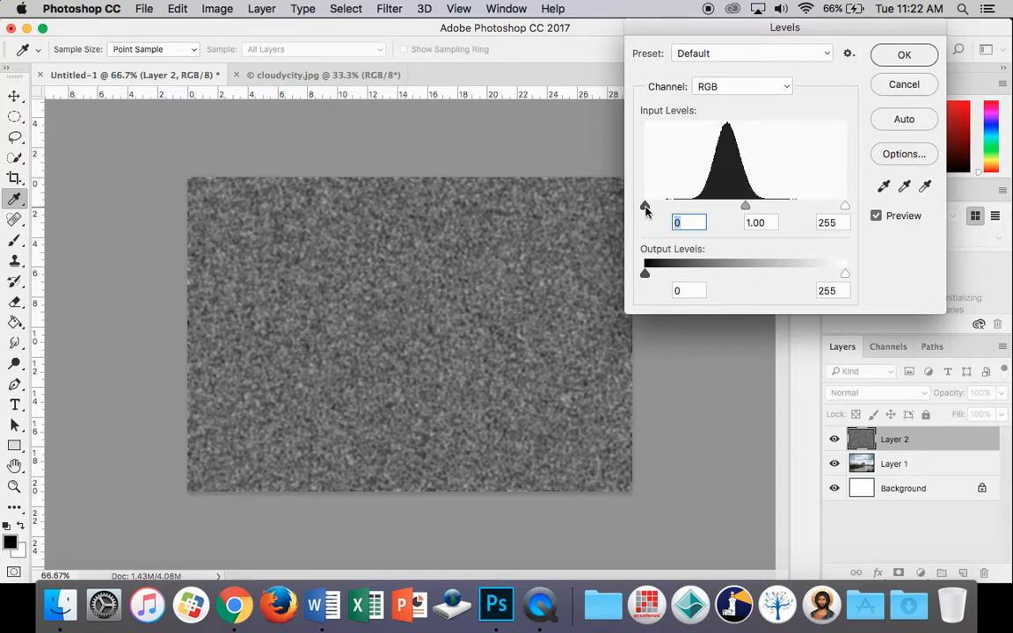
drag(646, 208, 763, 209)
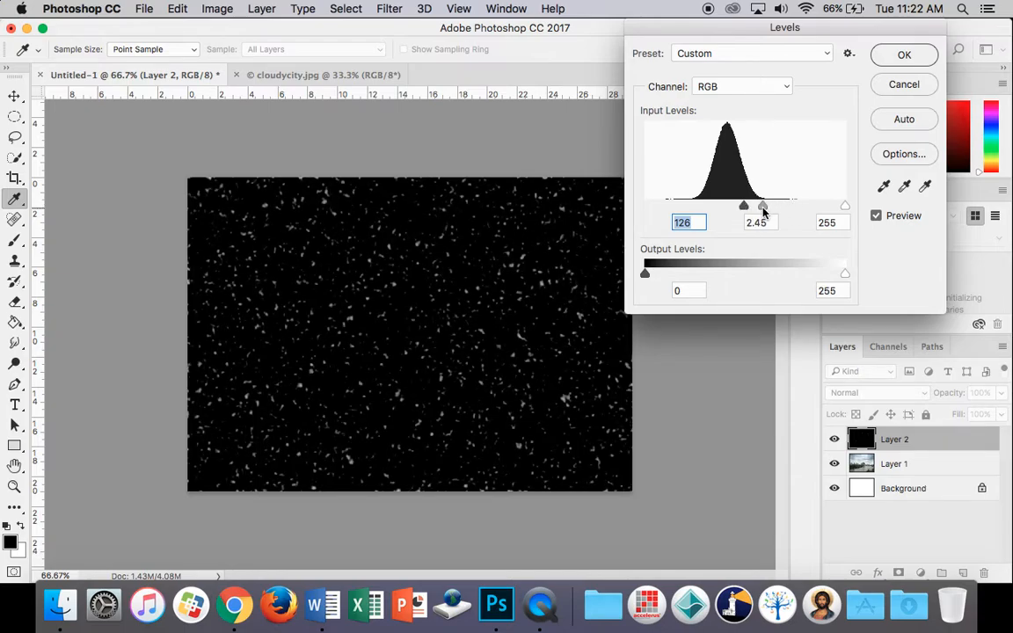
drag(845, 208, 772, 208)
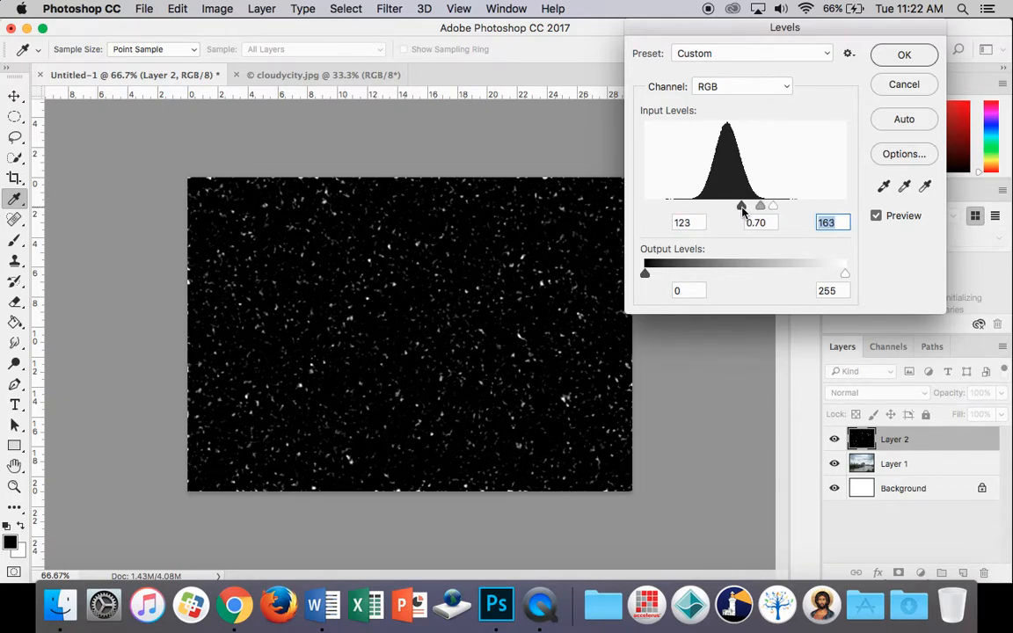
drag(739, 211, 737, 210)
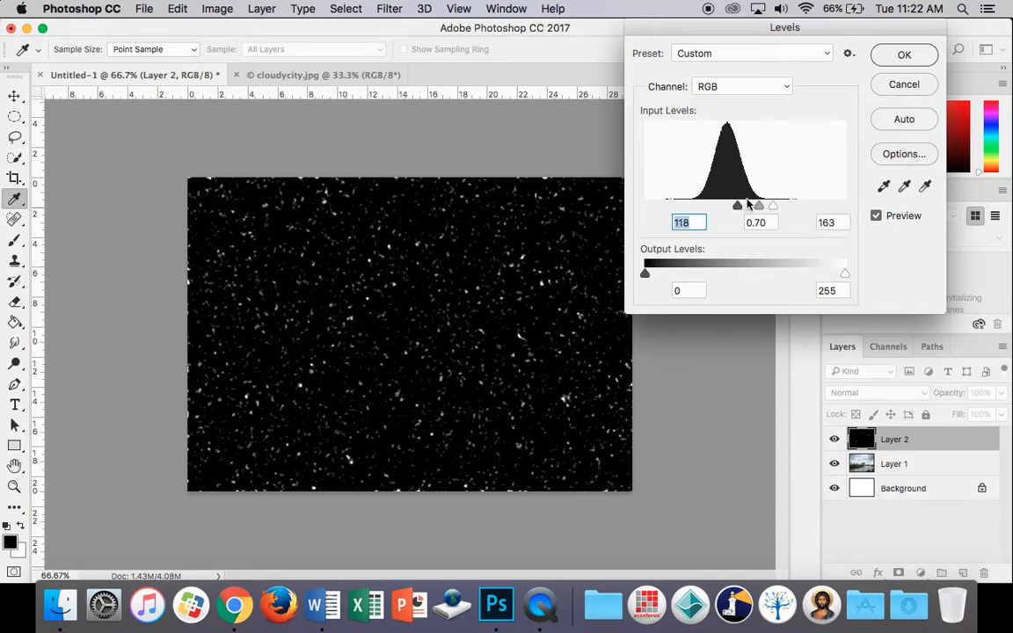
click(898, 58)
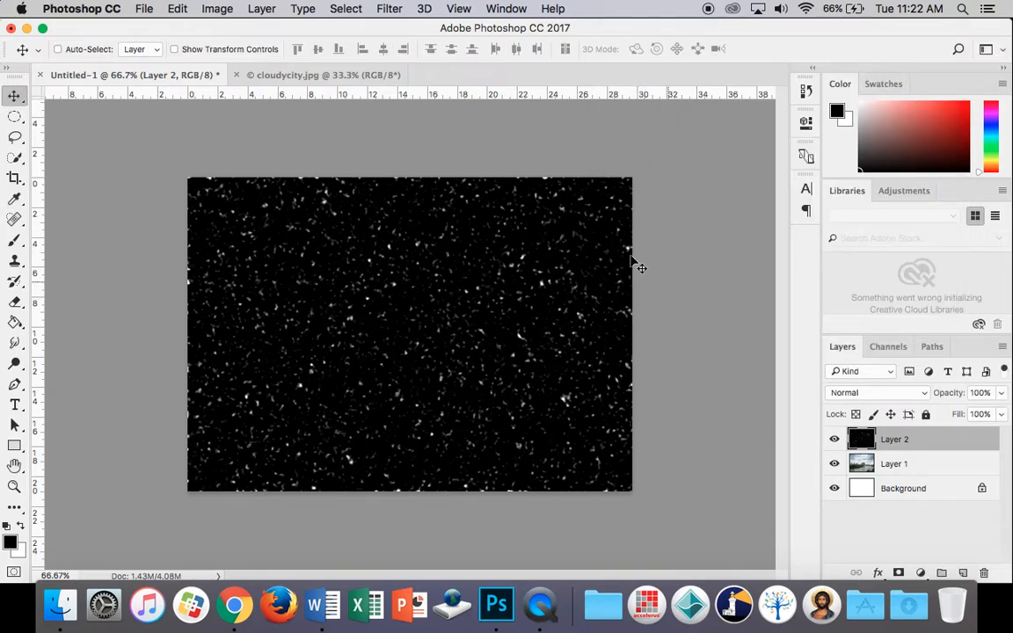
Apply a Motion Blur to the noise layer with an angle of about -49° and a distance of about 12 pixels.
click(387, 8)
mouse_move(463, 205)
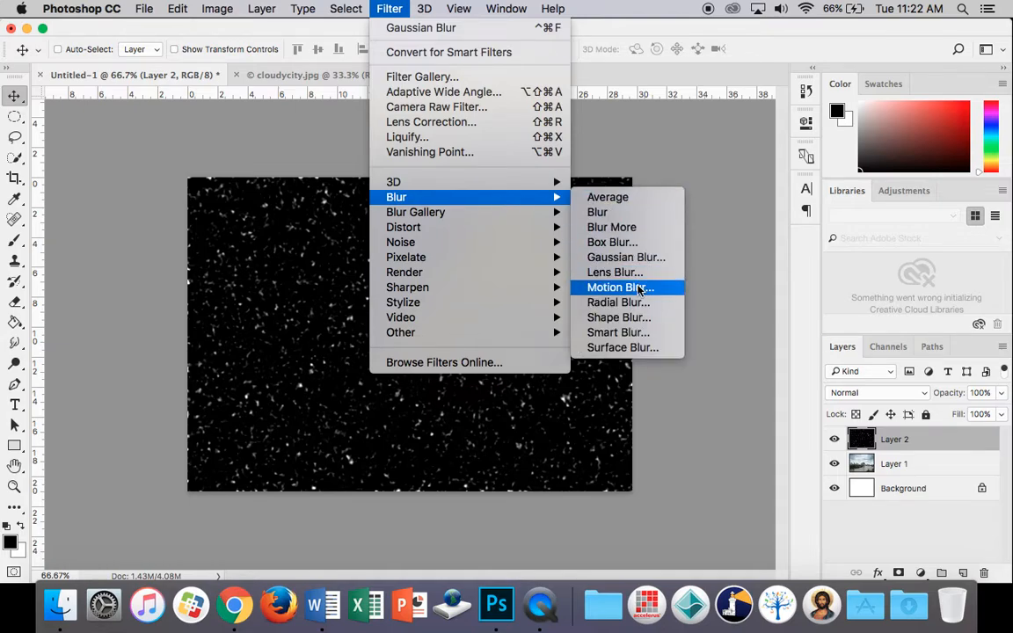
click(639, 288)
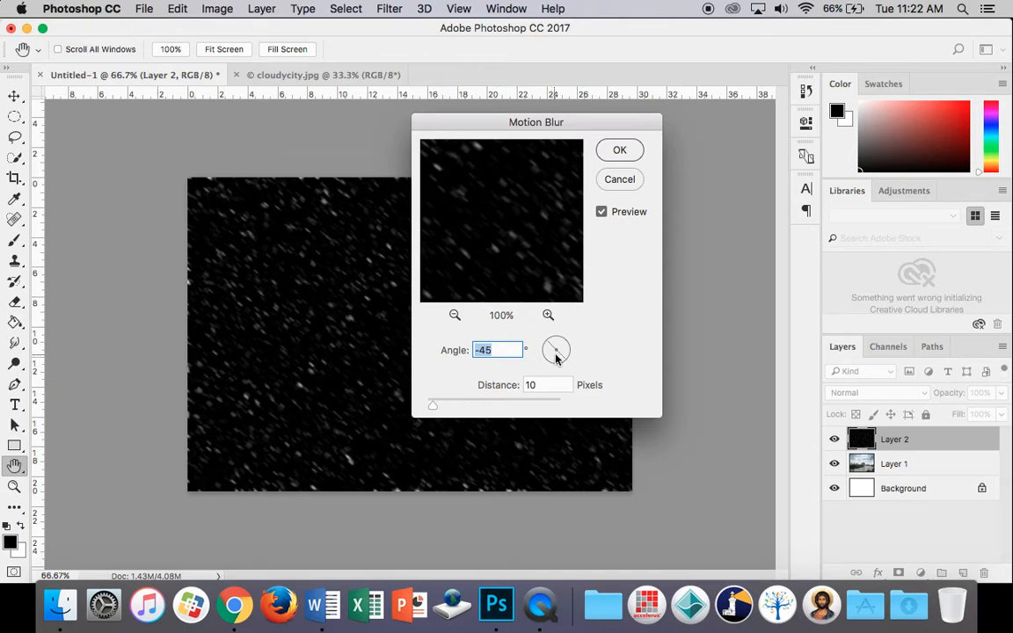
drag(557, 348, 552, 350)
drag(433, 409, 433, 409)
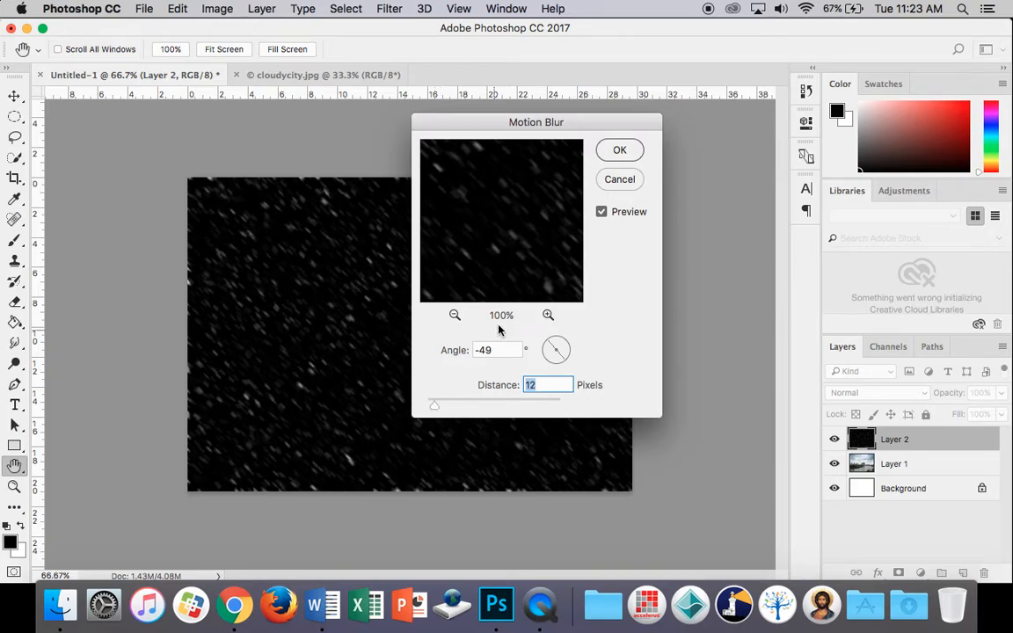
click(638, 154)
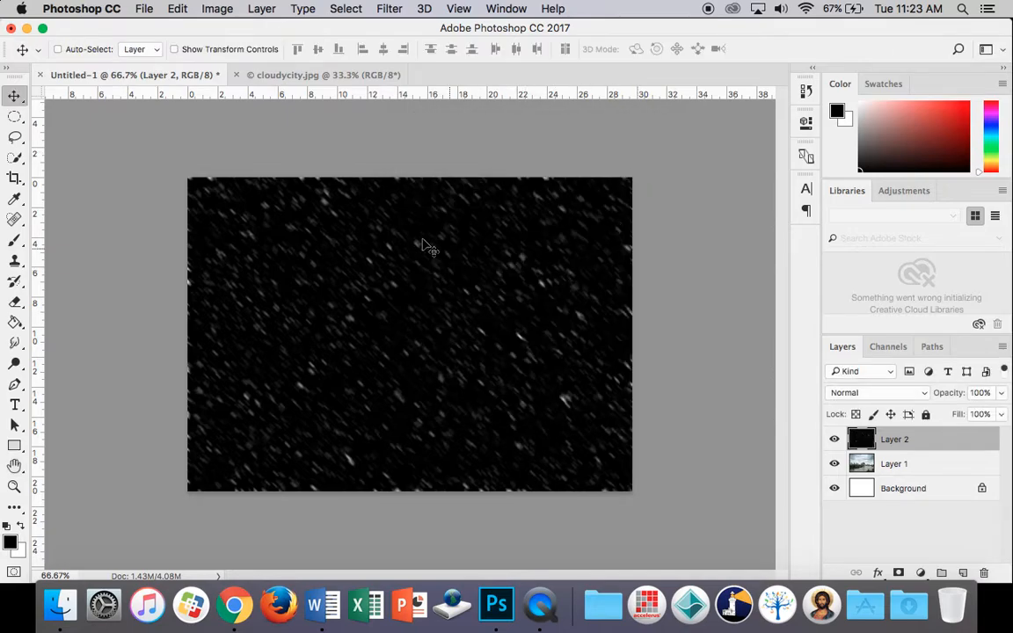
Set the streaked black layer's blending mode to Screen and compare the image before and after the change in the History.
click(914, 400)
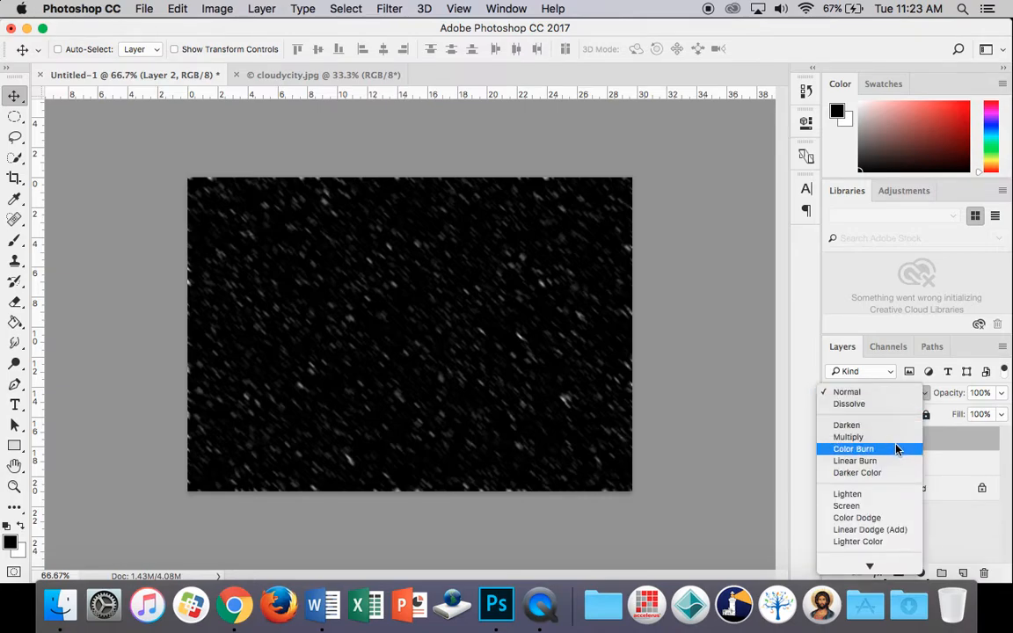
click(885, 506)
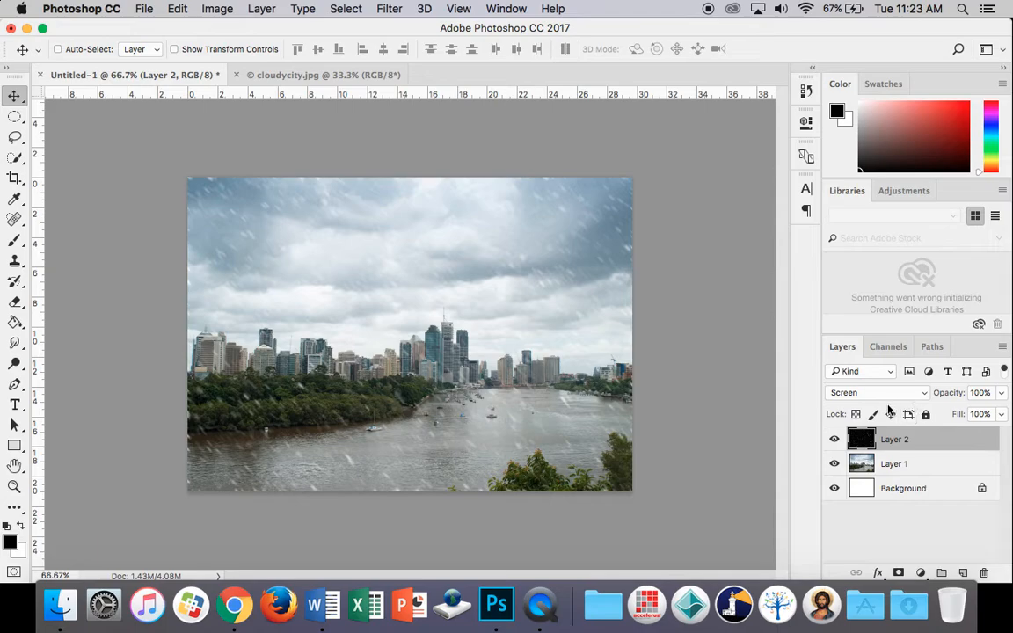
click(806, 90)
click(713, 297)
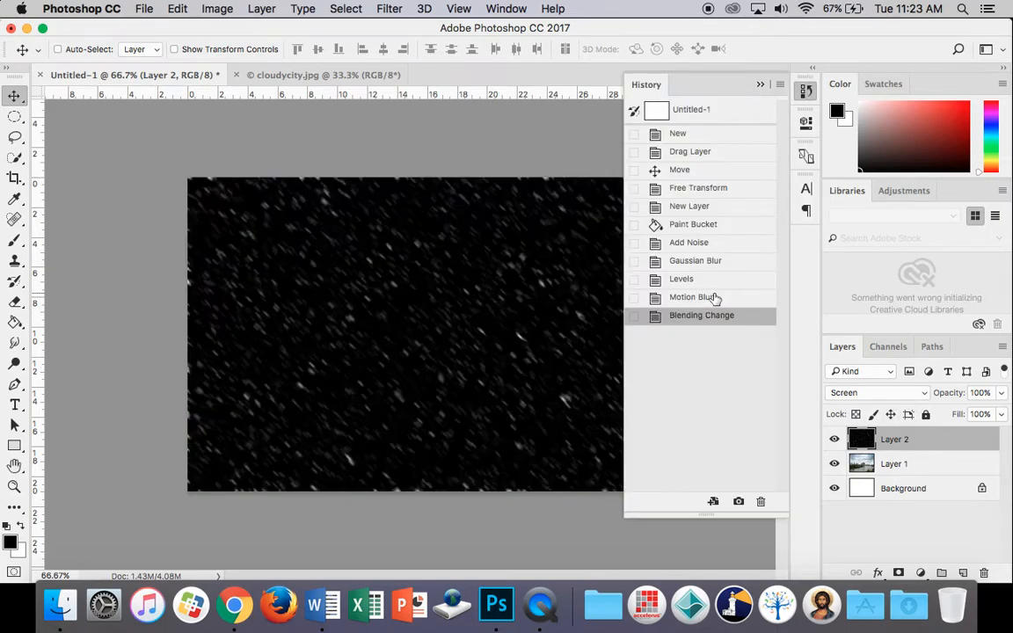
click(714, 314)
click(805, 92)
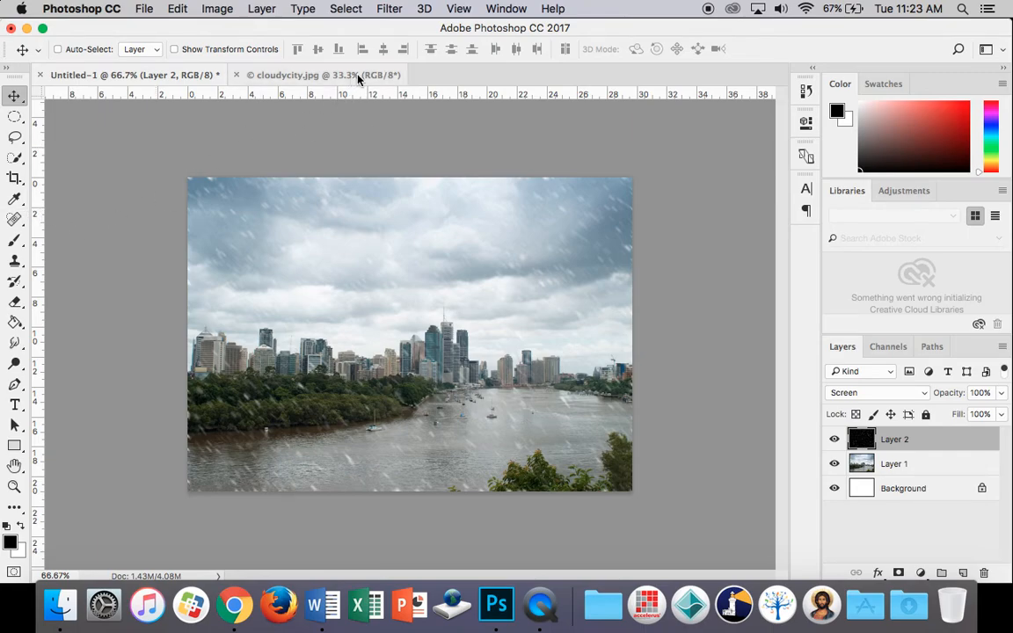
Hide the rulers and show them again.
click(458, 8)
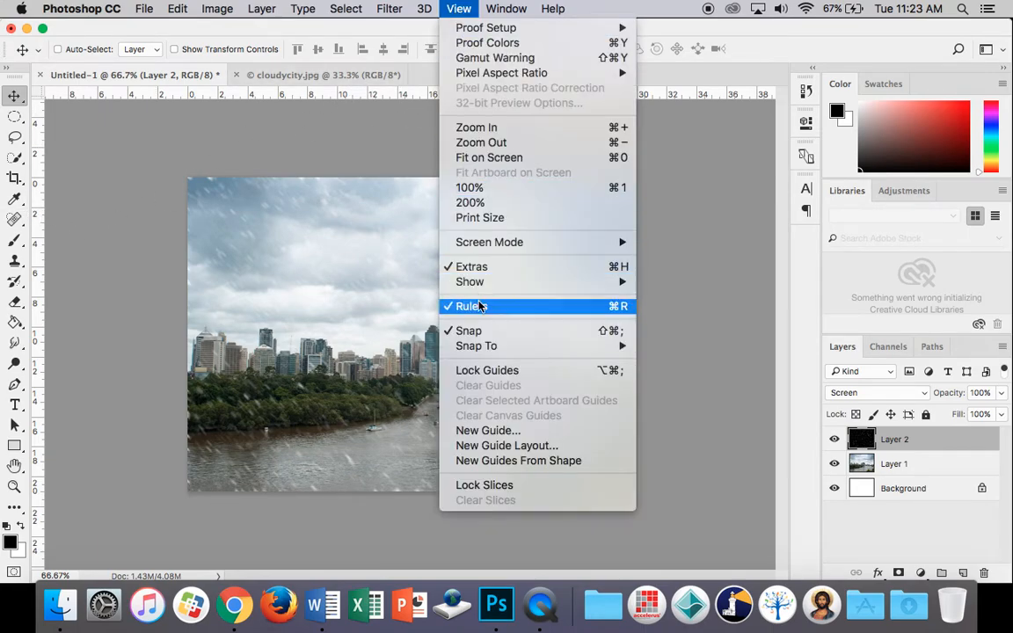
click(466, 307)
click(460, 9)
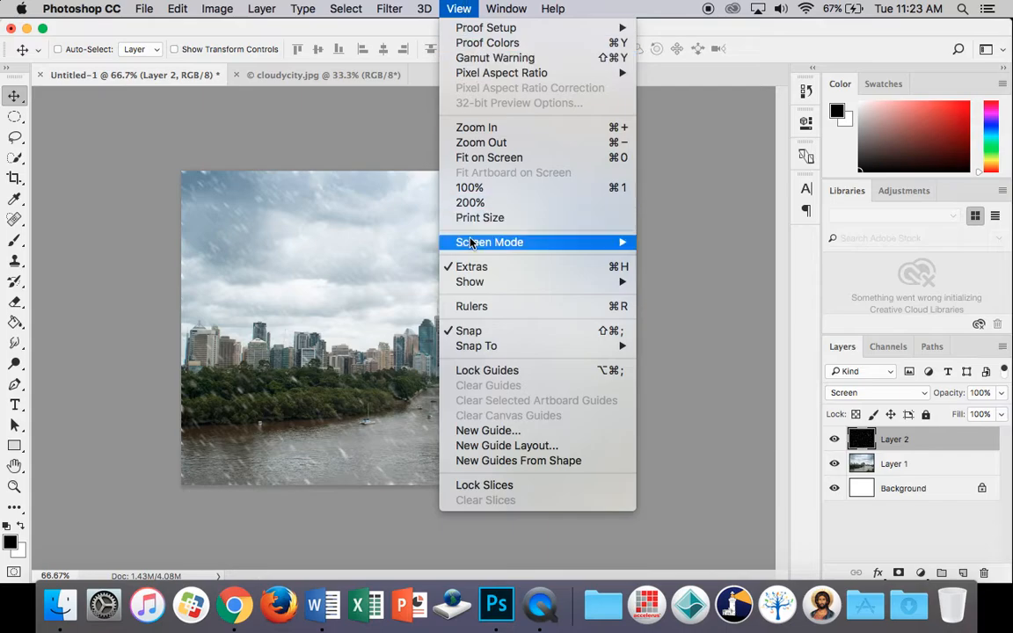
click(491, 305)
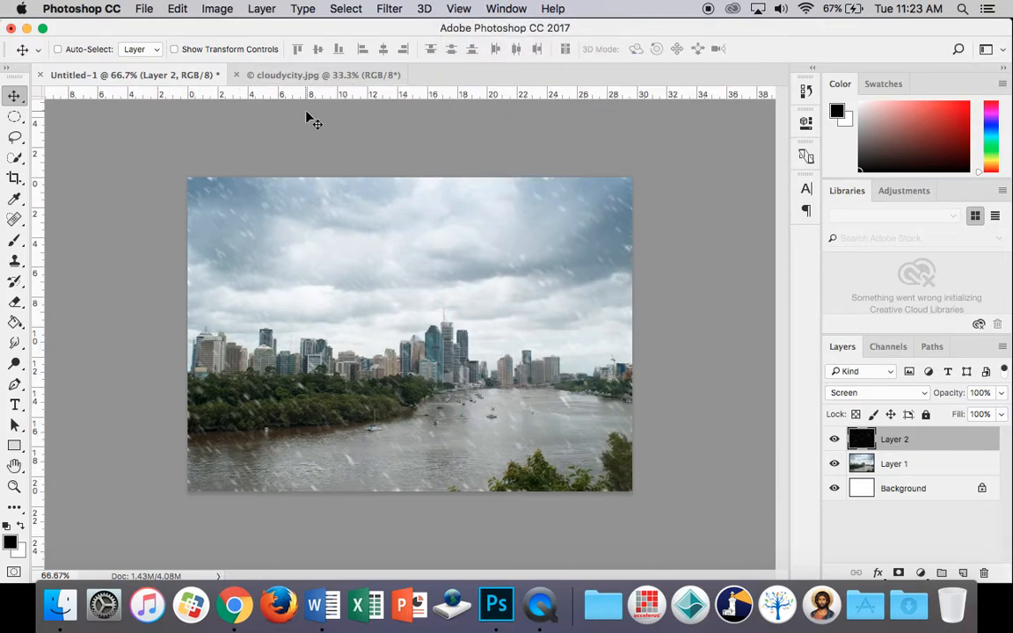
Place one horizontal and one vertical guide that cross at the centre of the canvas.
drag(442, 95, 446, 333)
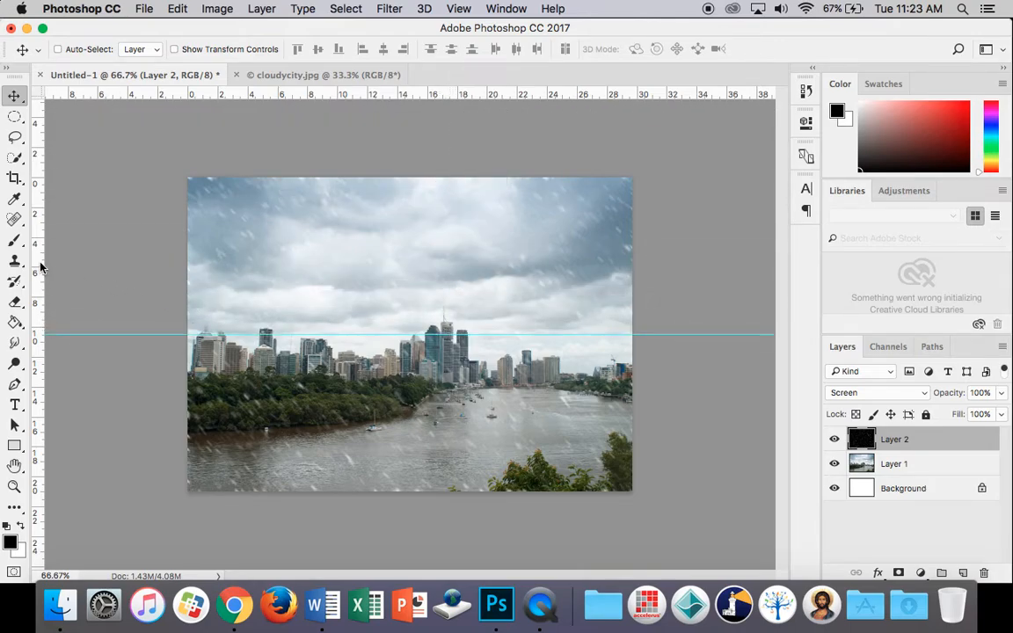
drag(36, 266, 408, 310)
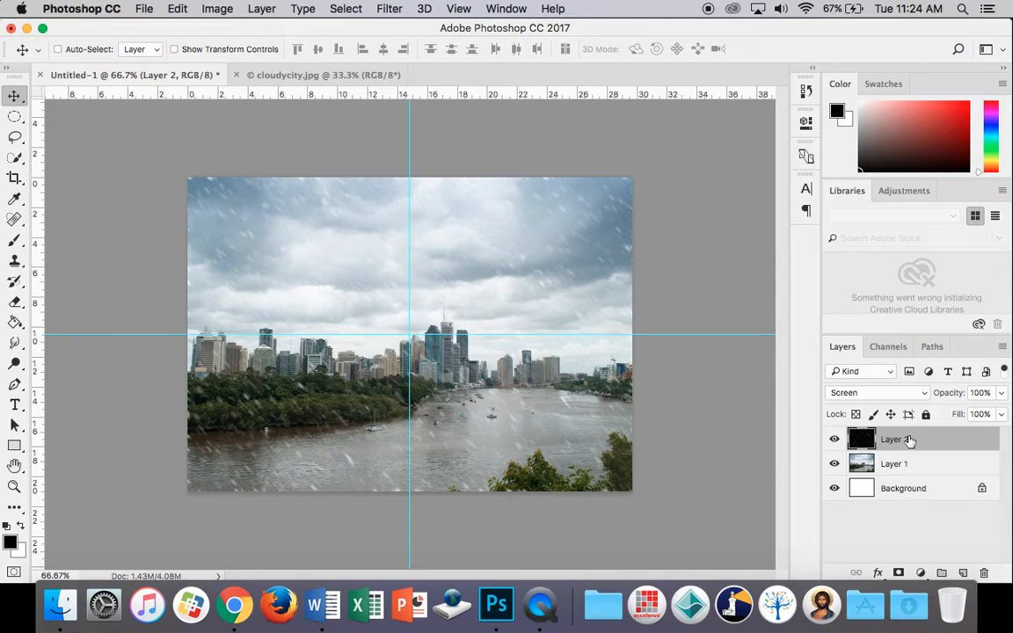
Duplicate the rain layer, Layer 2, as Layer 2 copy and toggle the copy's visibility to compare the effect.
click(914, 461)
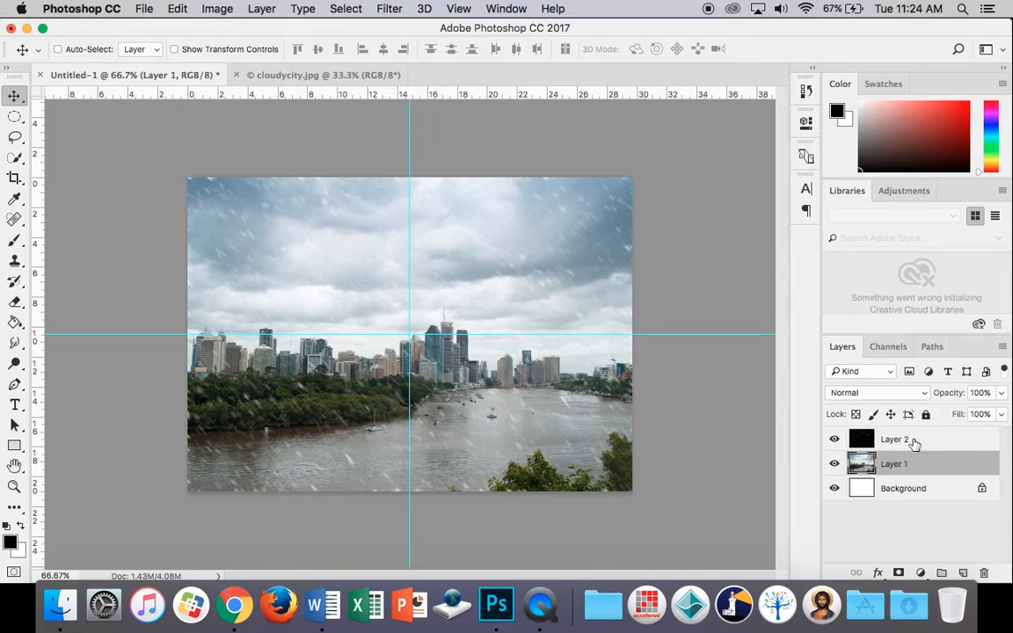
click(913, 442)
right_click(911, 442)
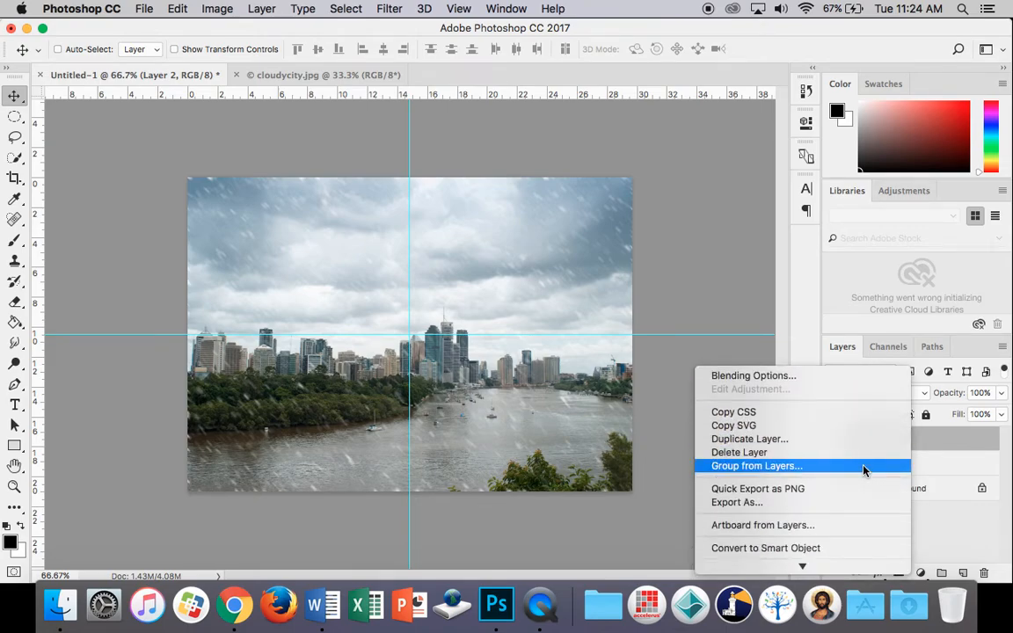
click(845, 439)
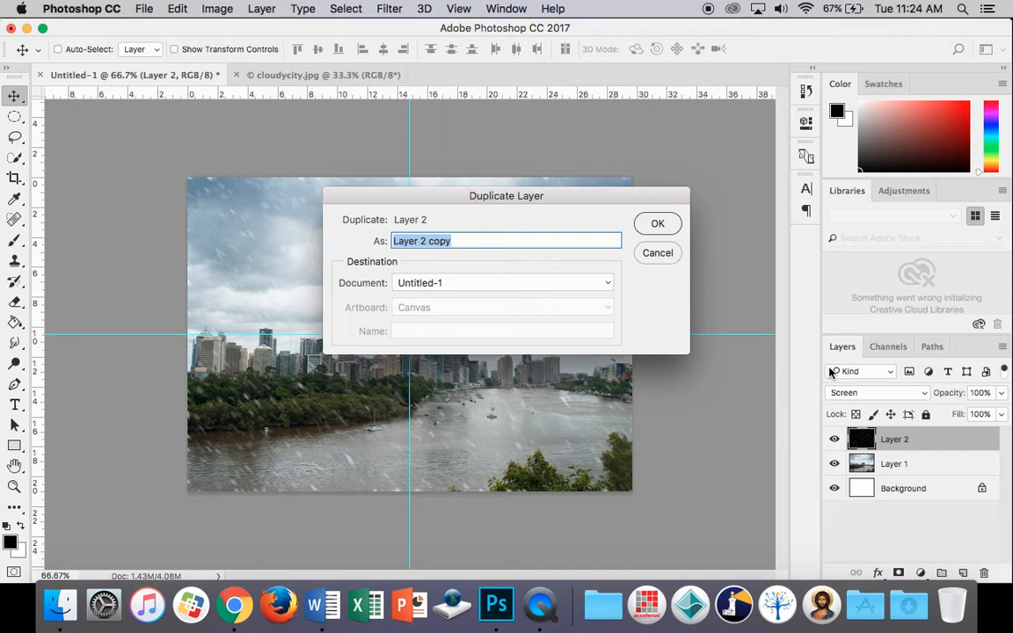
click(658, 224)
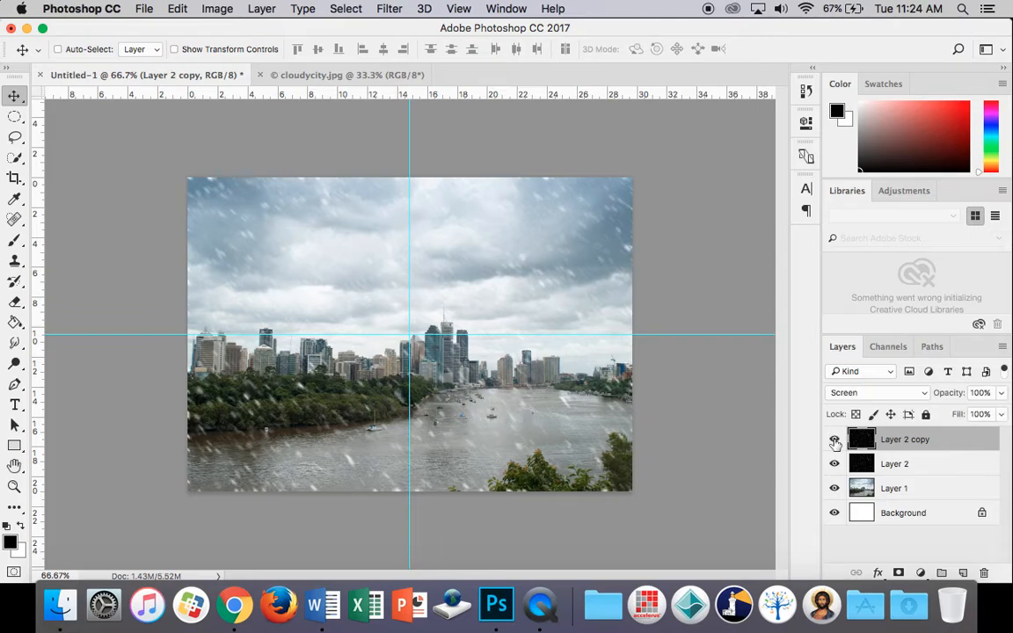
click(835, 439)
click(835, 440)
click(835, 441)
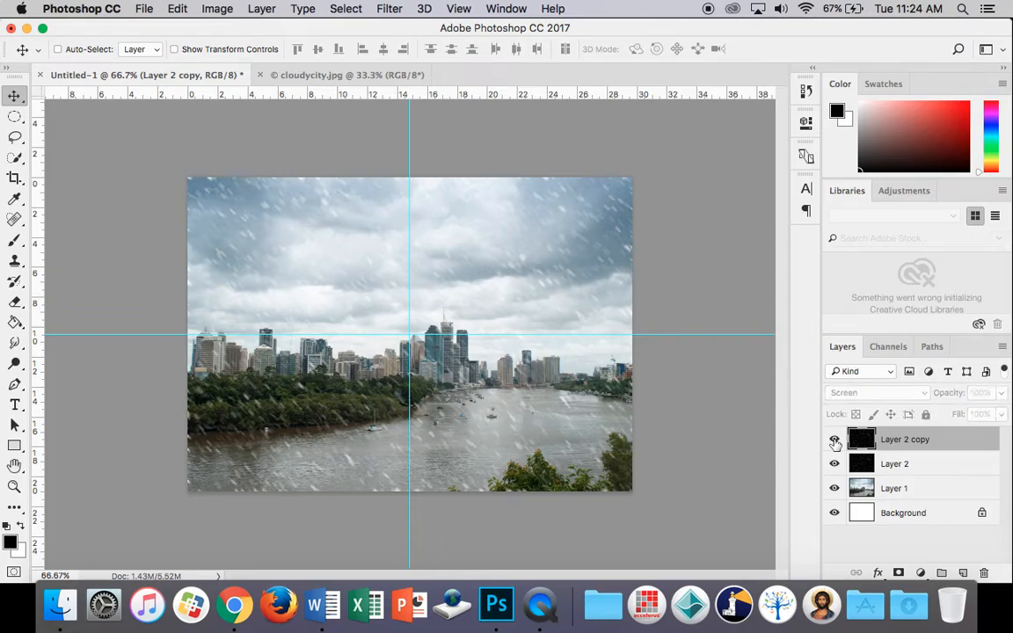
click(835, 441)
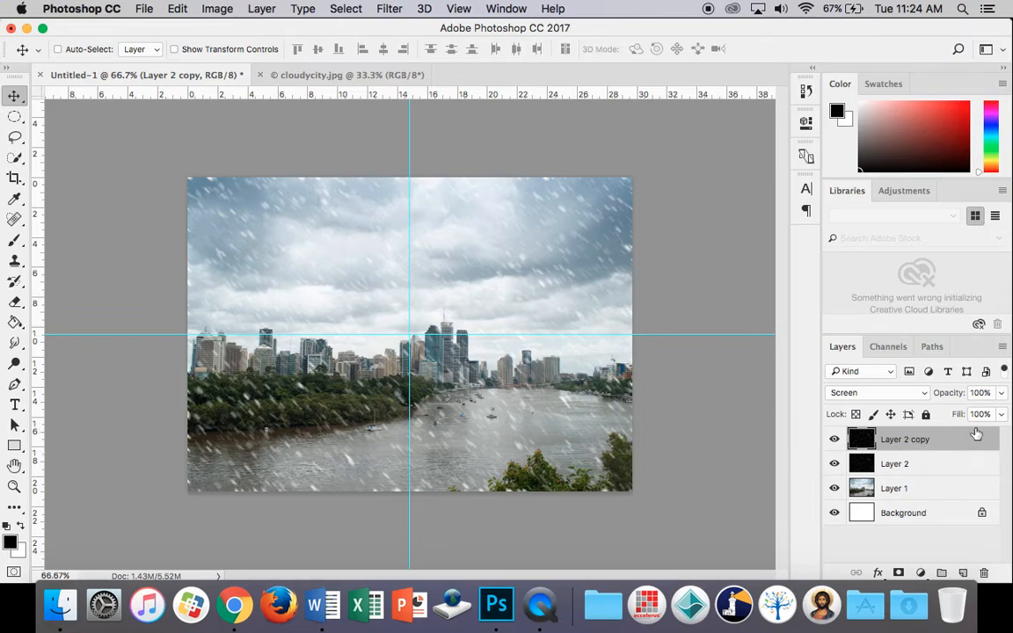
Scale the duplicate with Free Transform to about 50% to fill the canvas's upper-left quadrant, and place copies in the other three quadrants.
key(super+t)
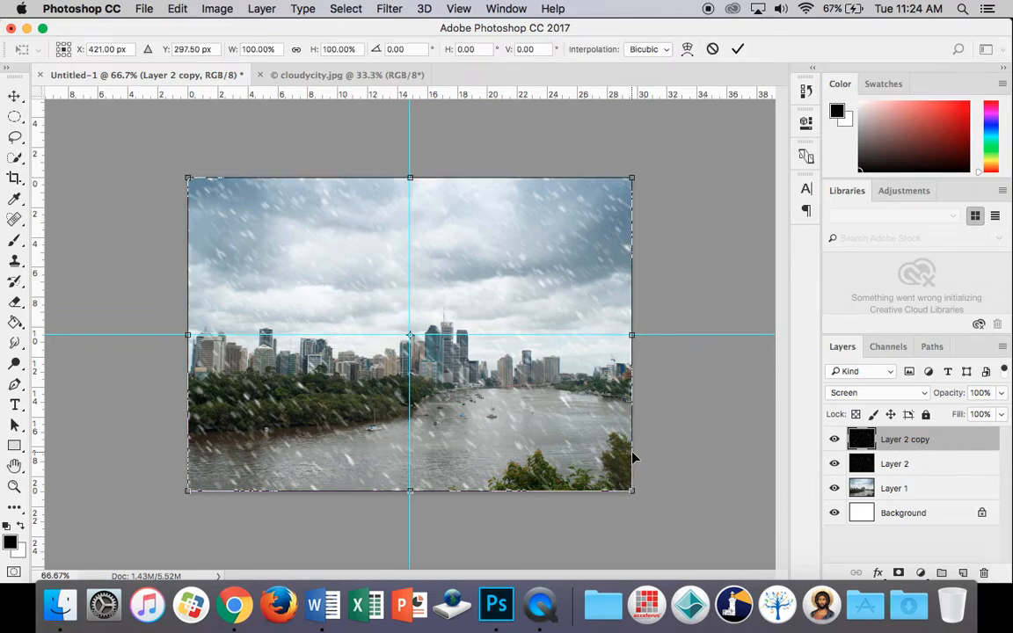
drag(632, 490, 407, 335)
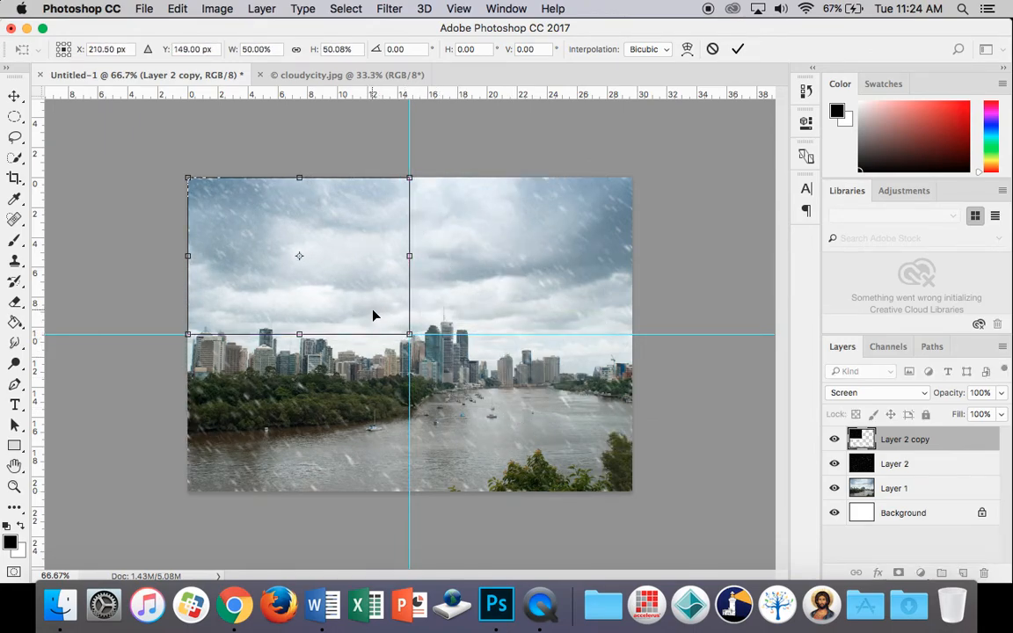
key(Return)
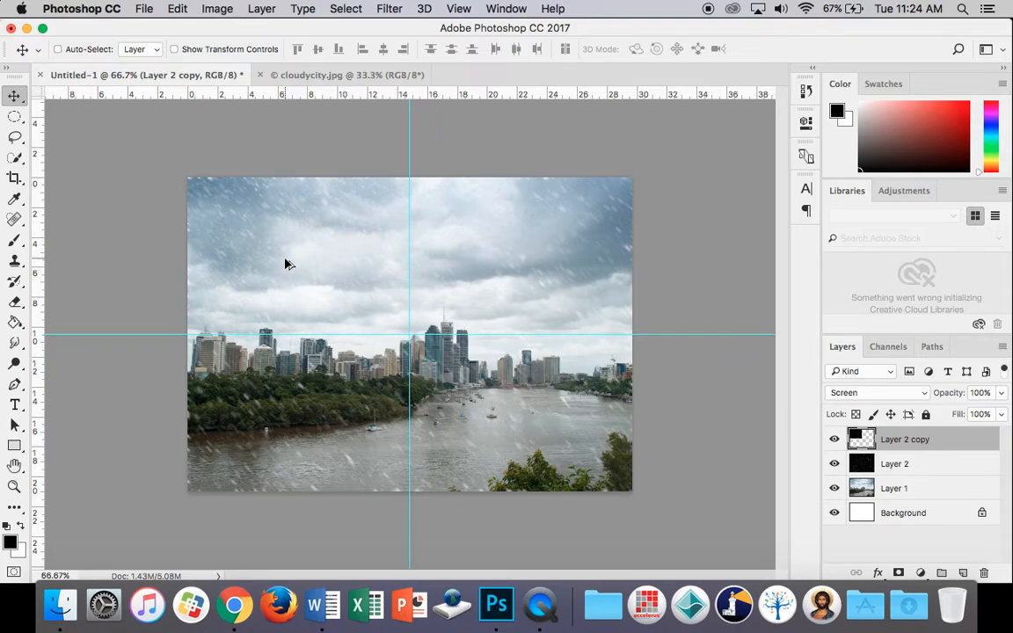
drag(297, 266, 504, 265)
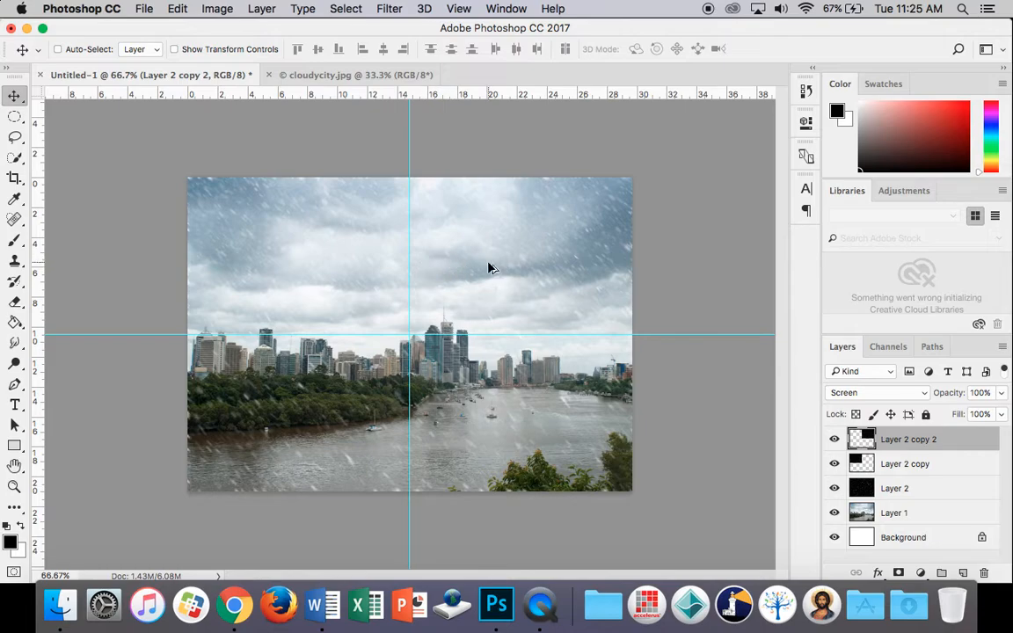
drag(490, 276, 315, 405)
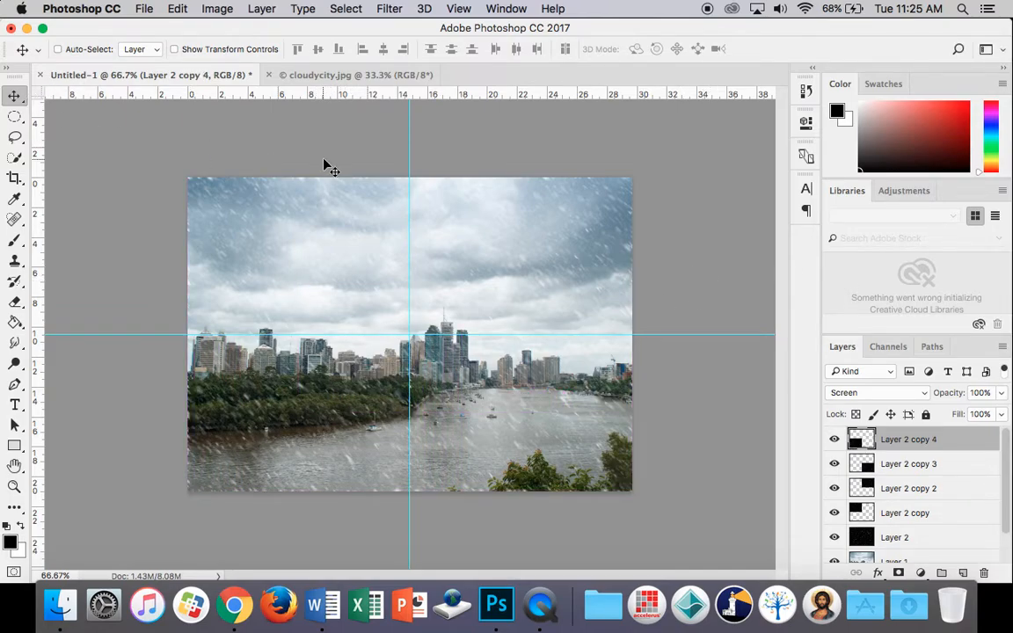
Remove the vertical and the horizontal guide from the canvas.
drag(409, 150, 35, 158)
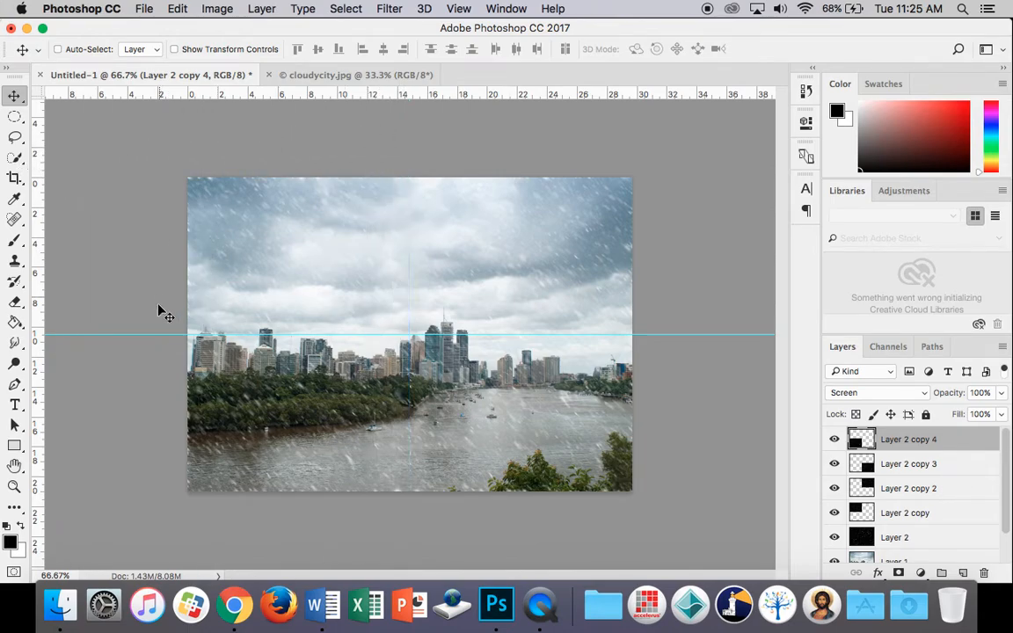
drag(156, 335, 175, 93)
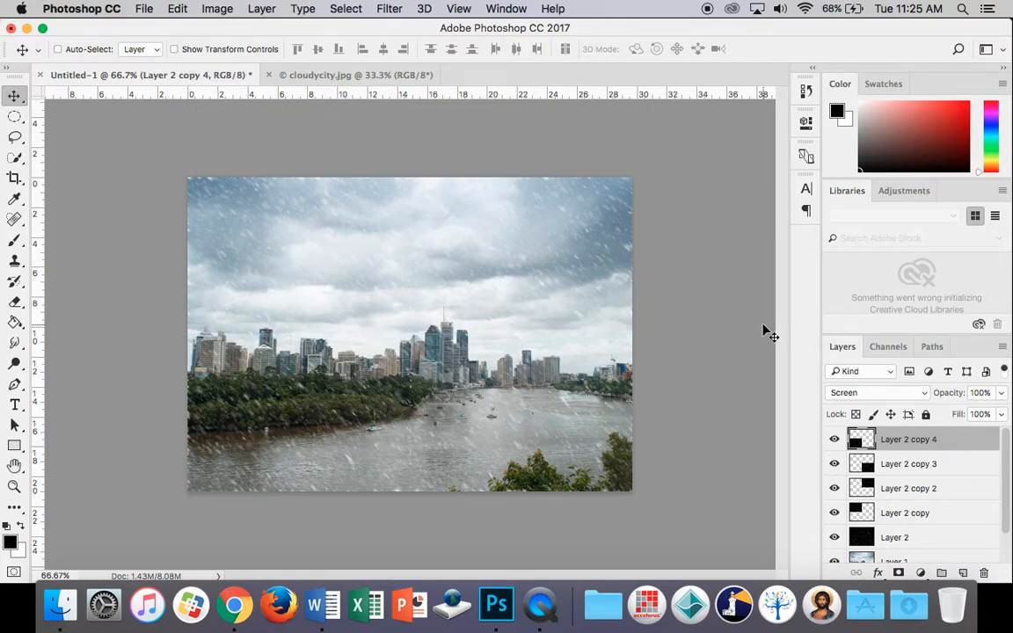
Compare the document's initial blank snapshot with the finished rain image in the history, ending on the latest state.
click(807, 92)
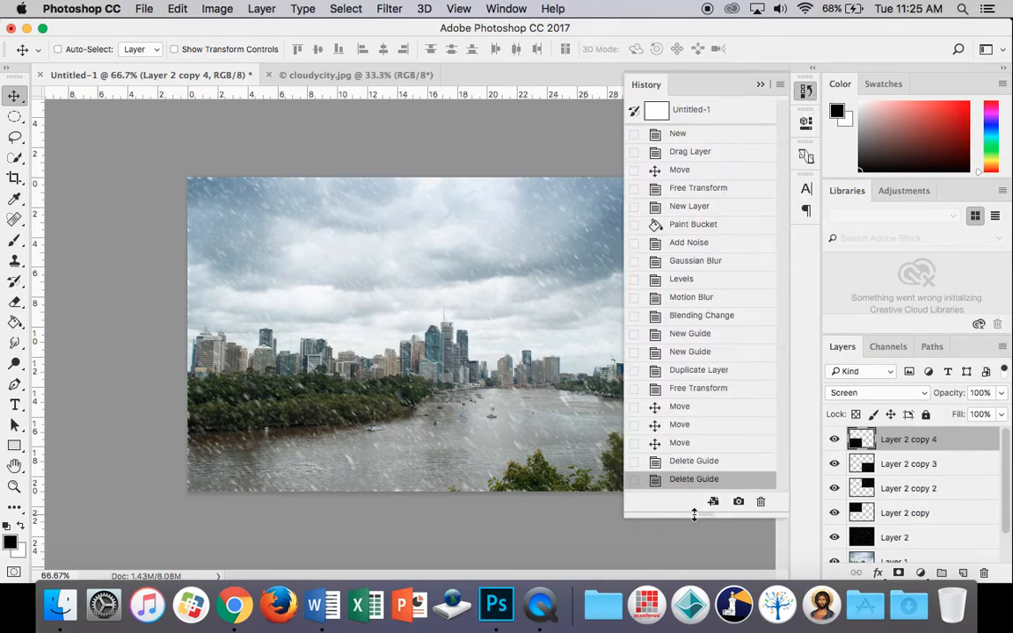
drag(694, 514, 694, 538)
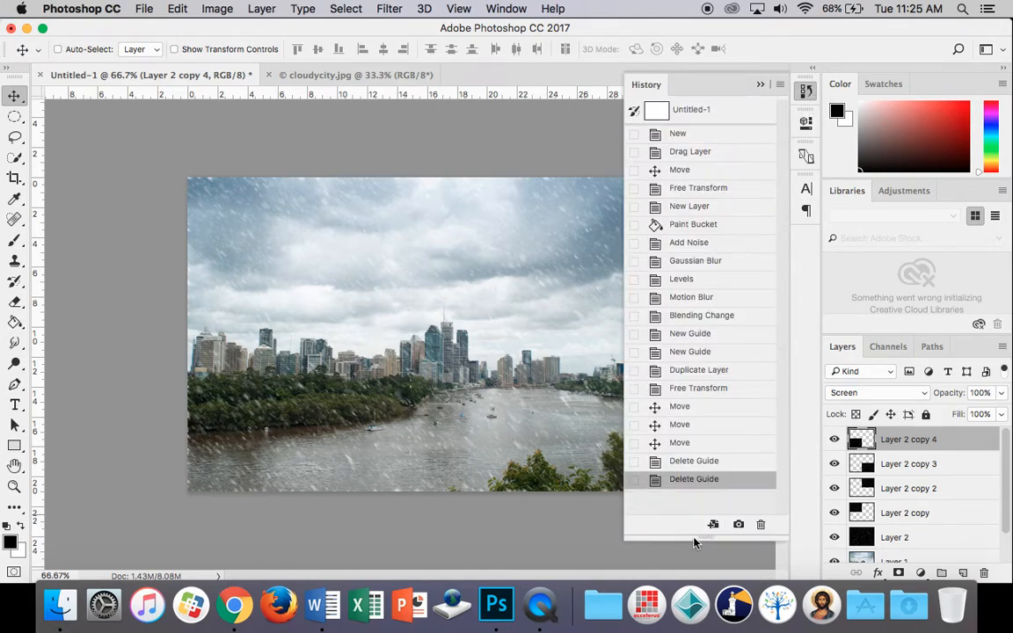
click(692, 111)
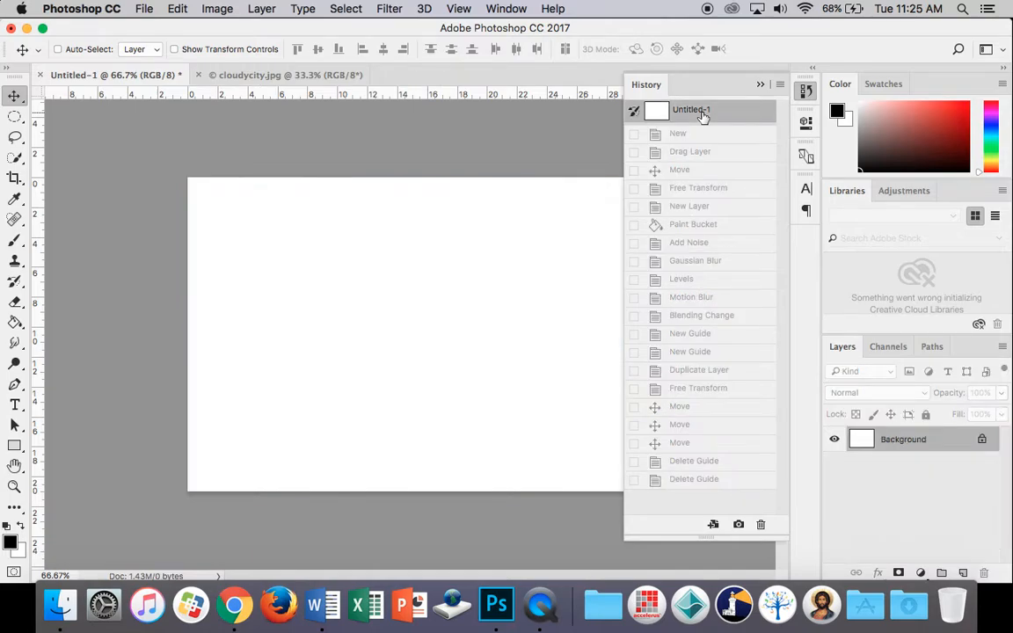
click(711, 481)
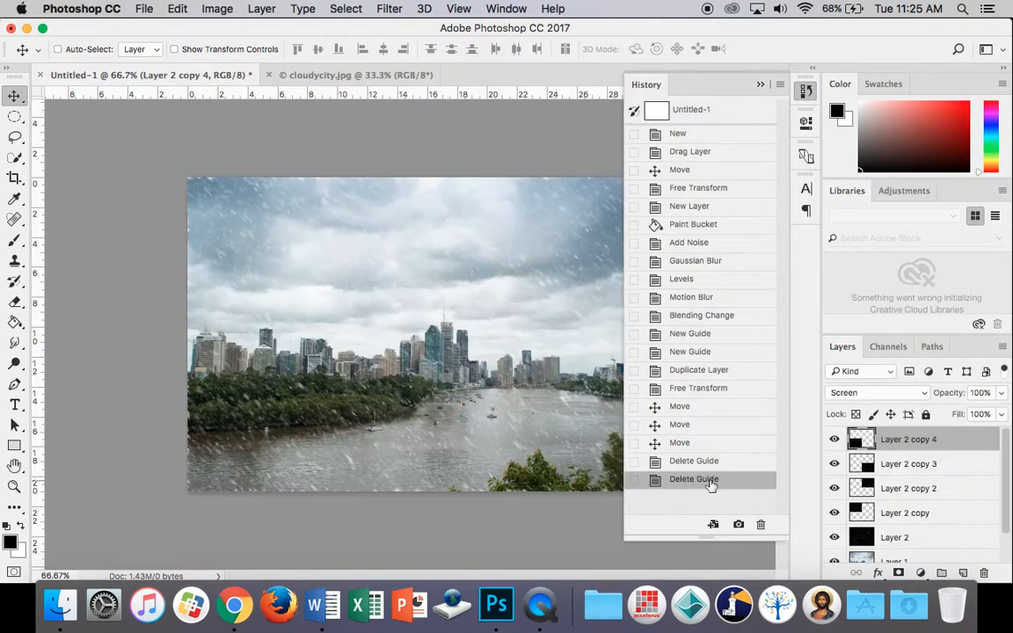
Compare the photo's history states before the rain, Free Transform and New Layer, with the final Delete Guide state, then close the history.
click(685, 170)
click(694, 188)
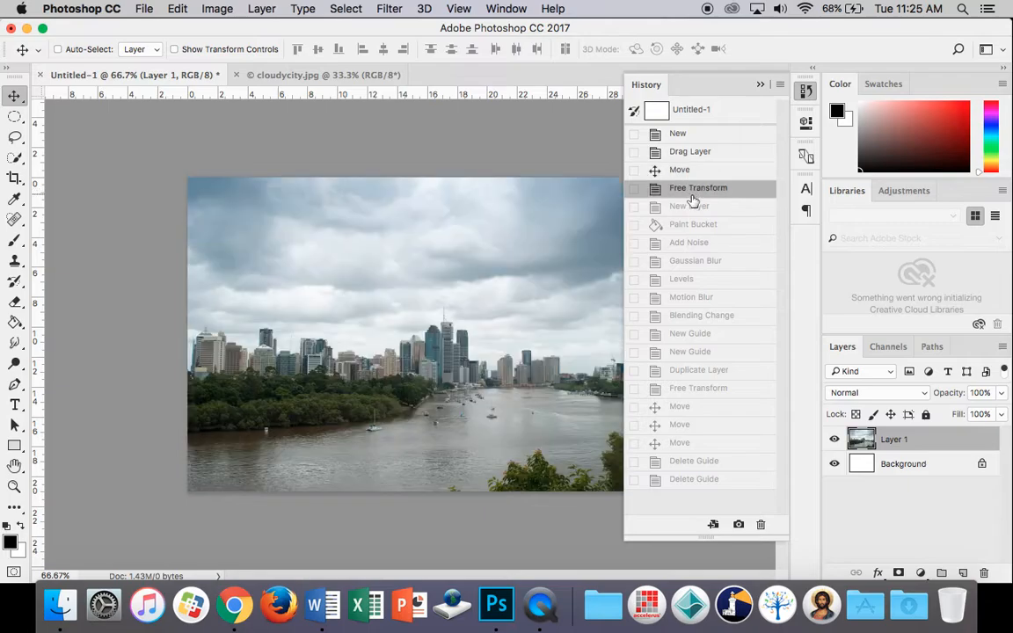
click(694, 486)
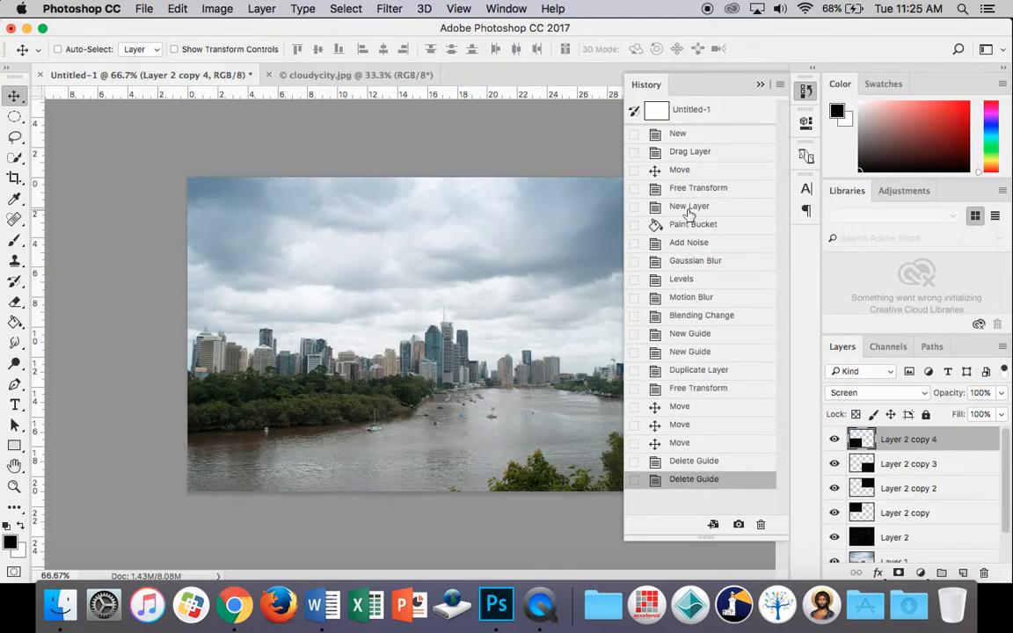
click(690, 208)
click(683, 482)
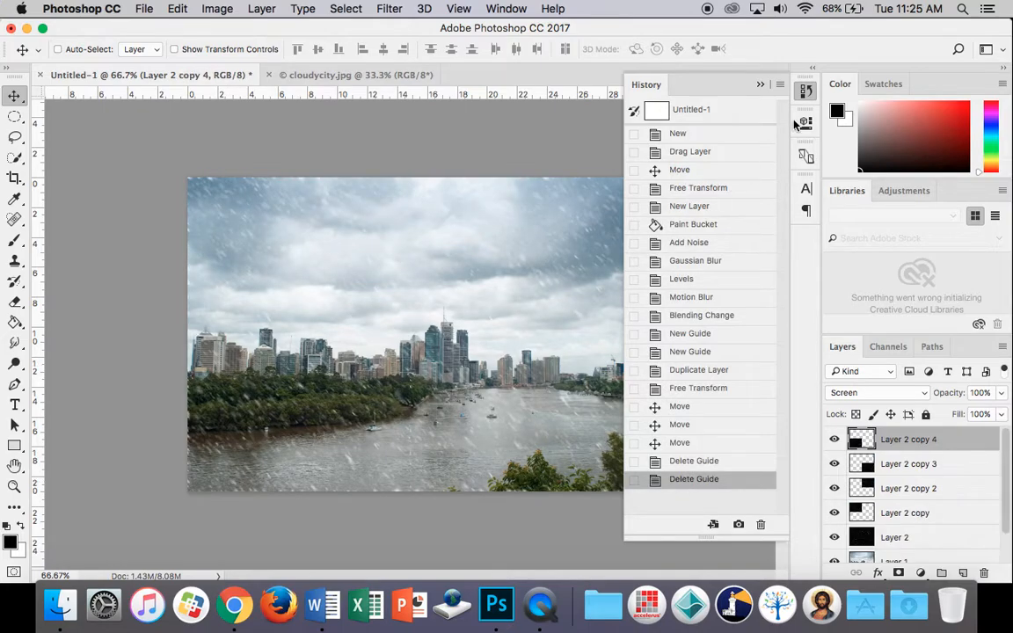
click(761, 85)
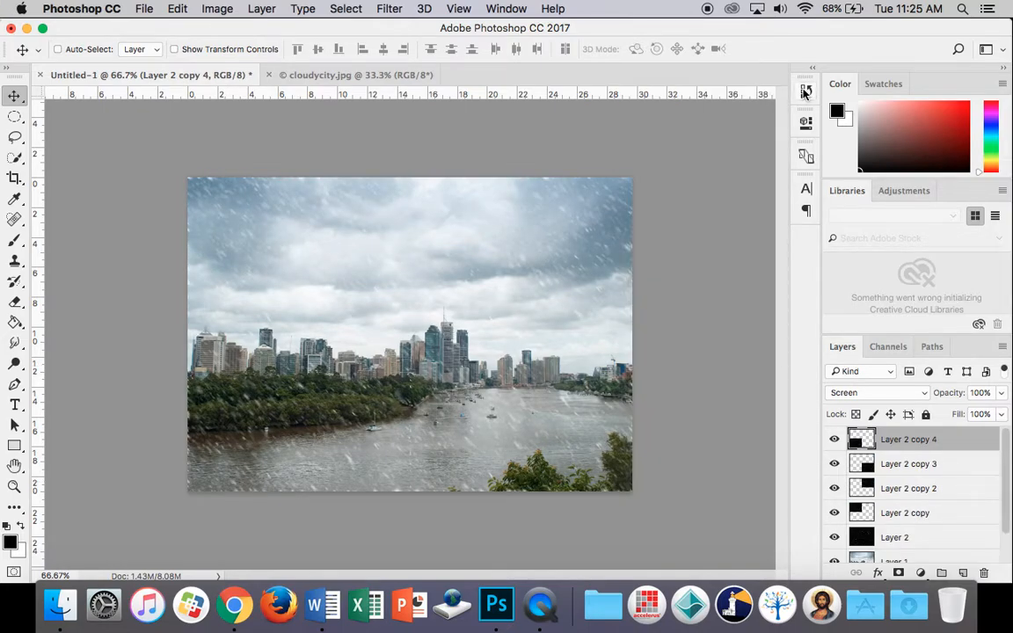